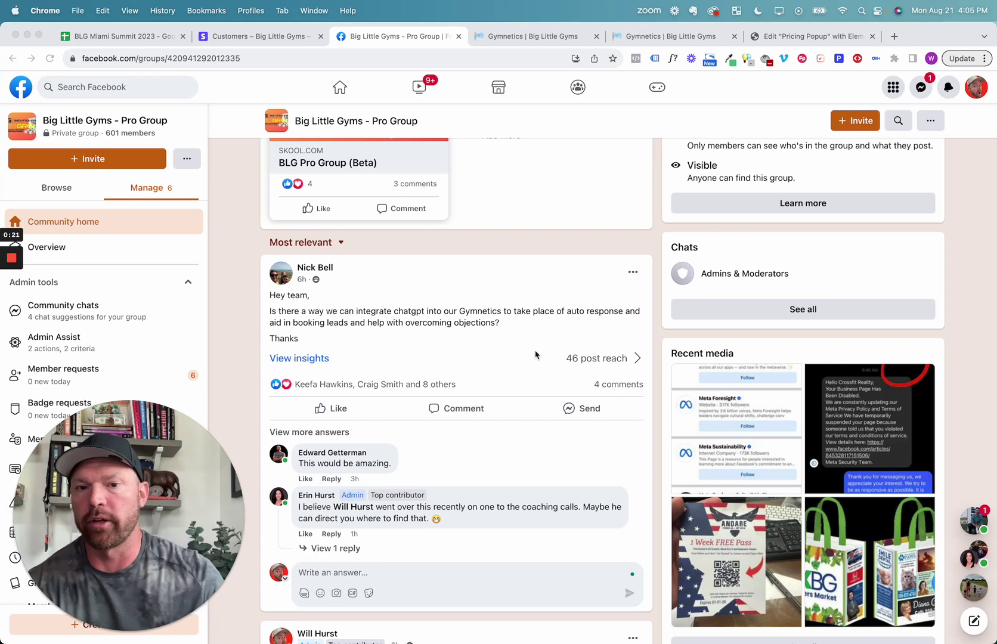
Open the 1. Main Lead Generation Workflows folder in Gymnetics Automation
{"action": "scroll", "coordinate": [394, 322], "scroll_direction": "down", "scroll_amount": 2}
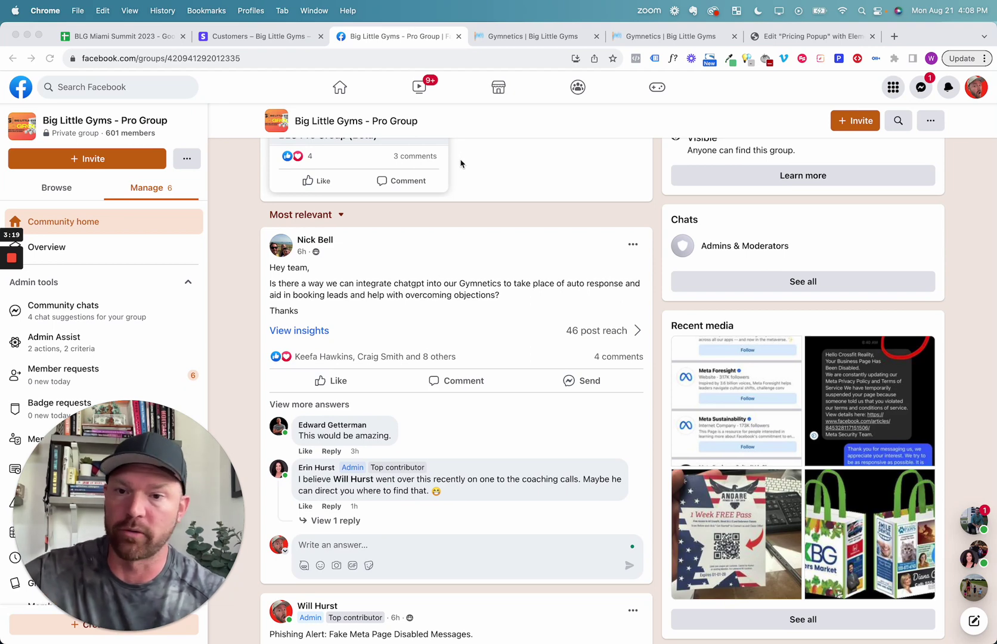
{"action": "left_click", "coordinate": [511, 37]}
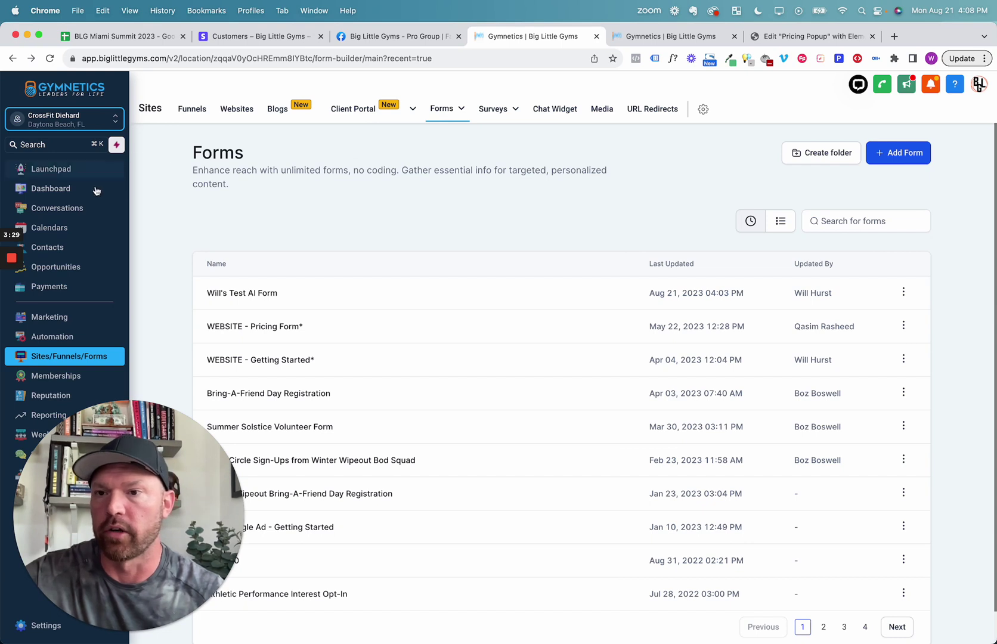
{"action": "left_click", "coordinate": [71, 337]}
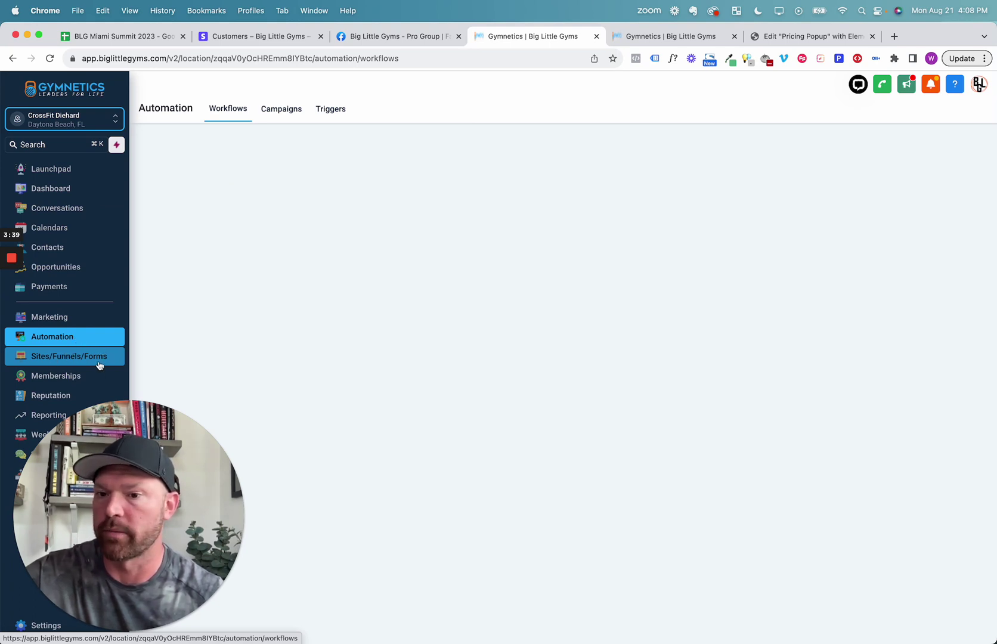
{"action": "left_click", "coordinate": [80, 342]}
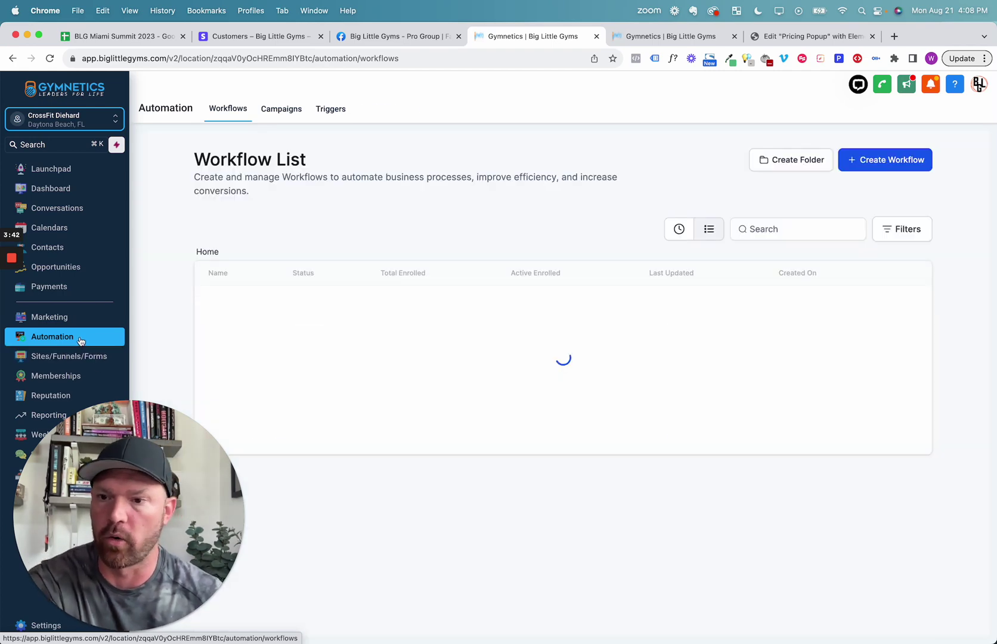
{"action": "left_click", "coordinate": [278, 318]}
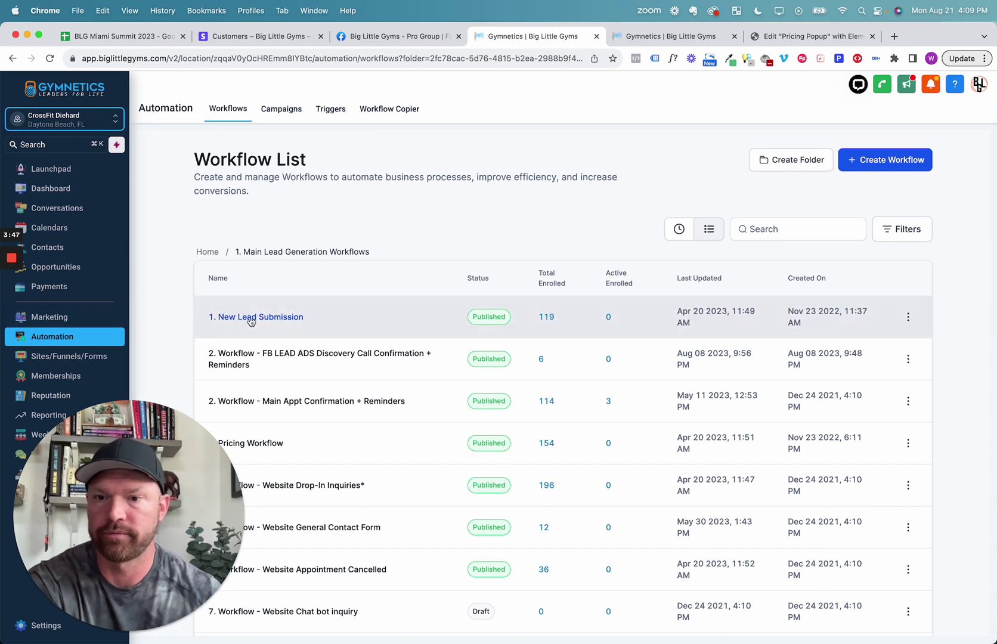
Review the New Lead Submission workflow, then return to the list and begin a new workflow
{"action": "left_click", "coordinate": [255, 318]}
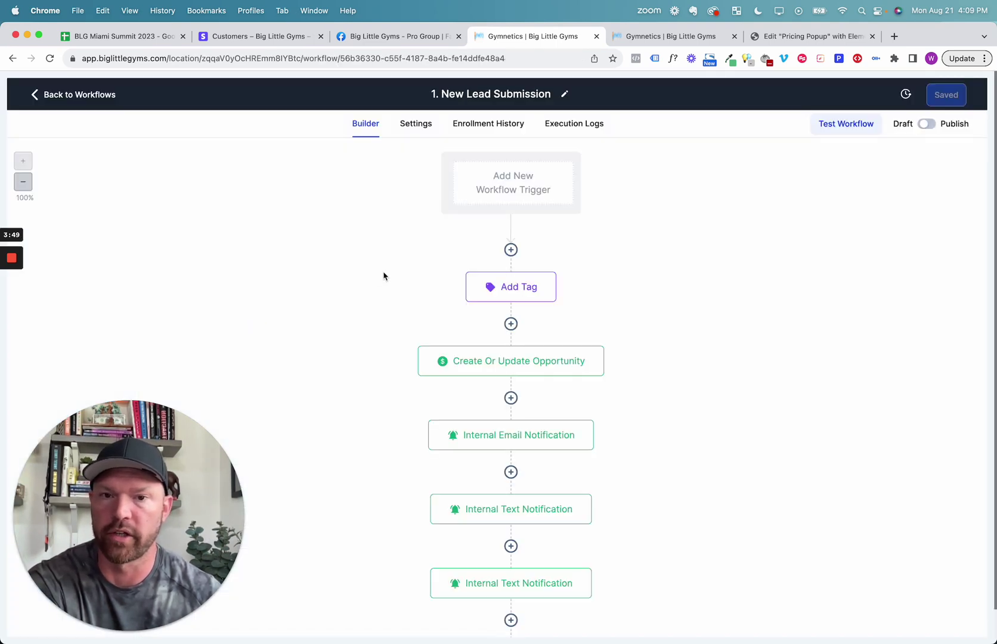
{"action": "scroll", "coordinate": [476, 419], "scroll_direction": "down", "scroll_amount": 15}
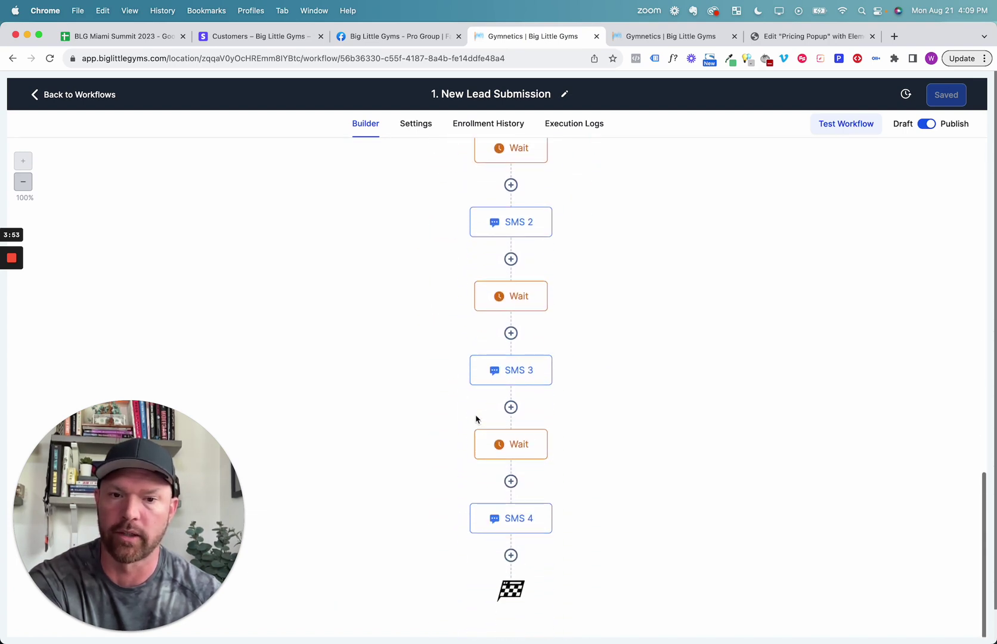
{"action": "scroll", "coordinate": [476, 419], "scroll_direction": "up", "scroll_amount": 15}
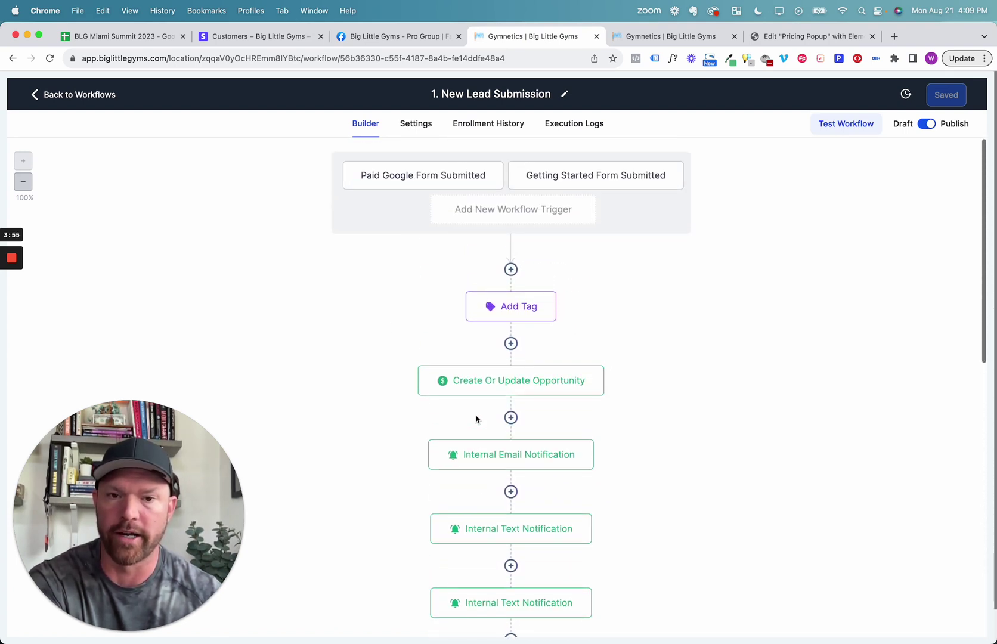
{"action": "left_click", "coordinate": [98, 100]}
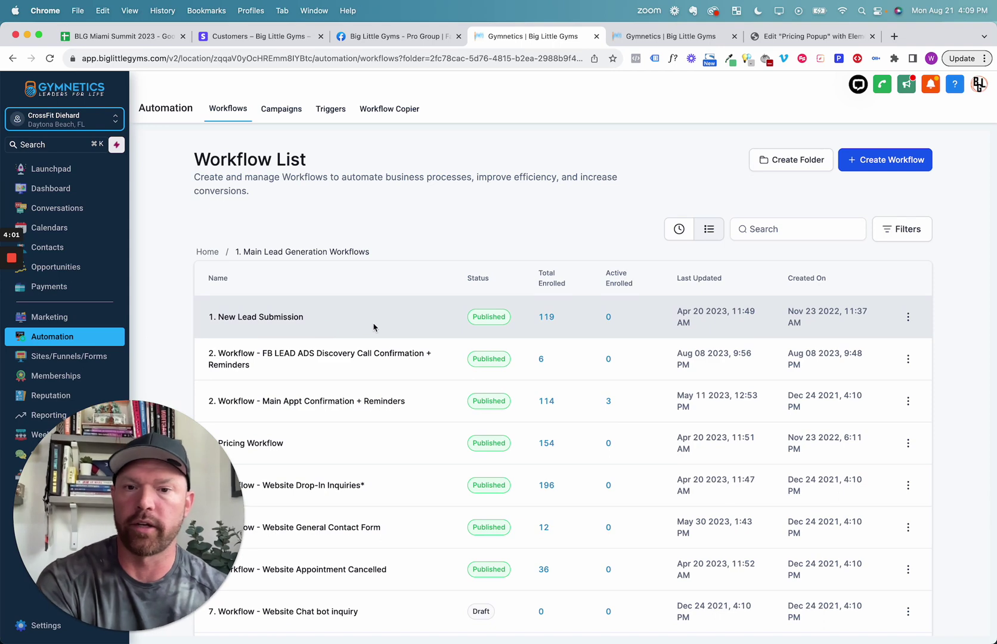
{"action": "left_click", "coordinate": [875, 170]}
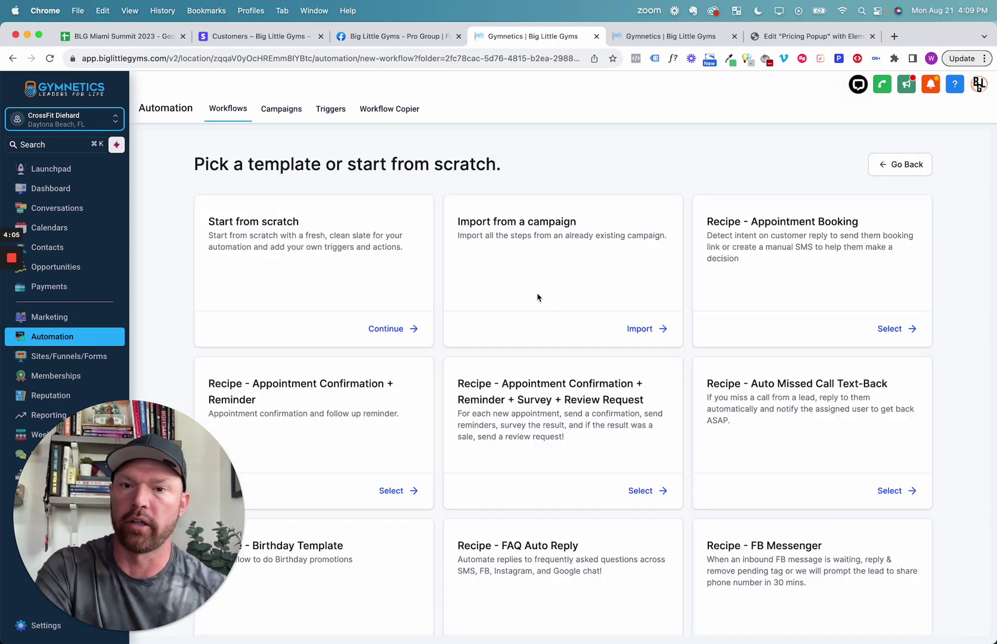
Start a workflow from scratch and title it with the presenter's name plus 'DUMMY AI GYM APPT BOT'
{"action": "left_click", "coordinate": [386, 329]}
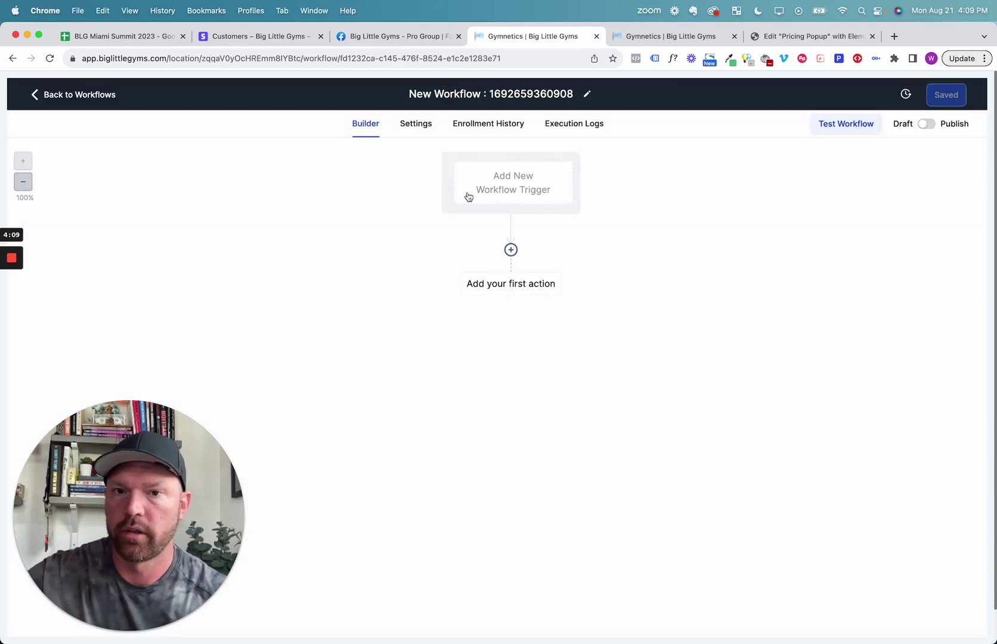
{"action": "left_click", "coordinate": [588, 95]}
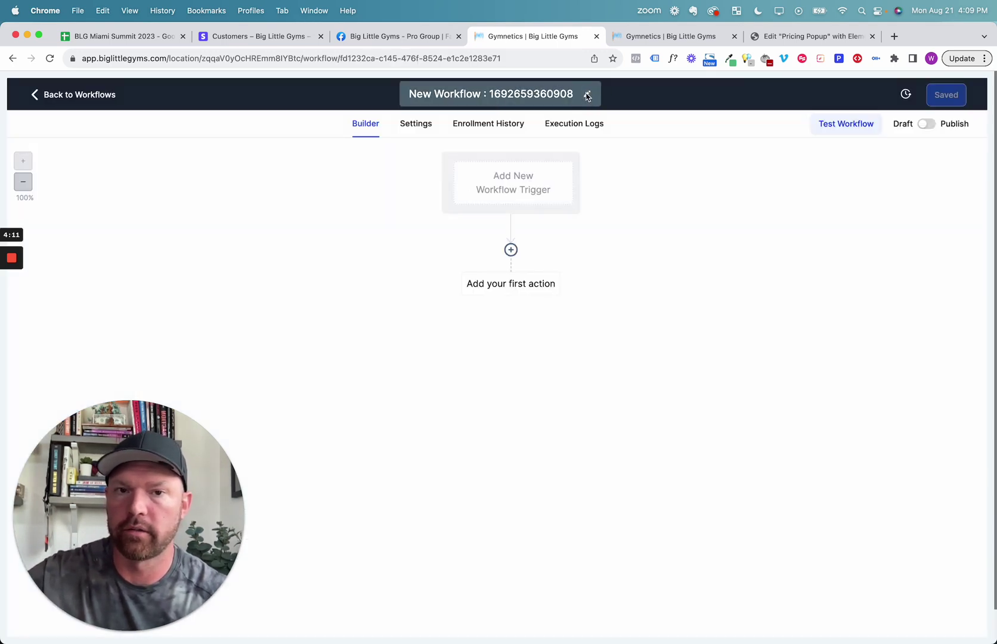
{"action": "left_click", "coordinate": [587, 95]}
{"action": "left_click", "coordinate": [520, 94]}
{"action": "triple_click", "coordinate": [520, 94]}
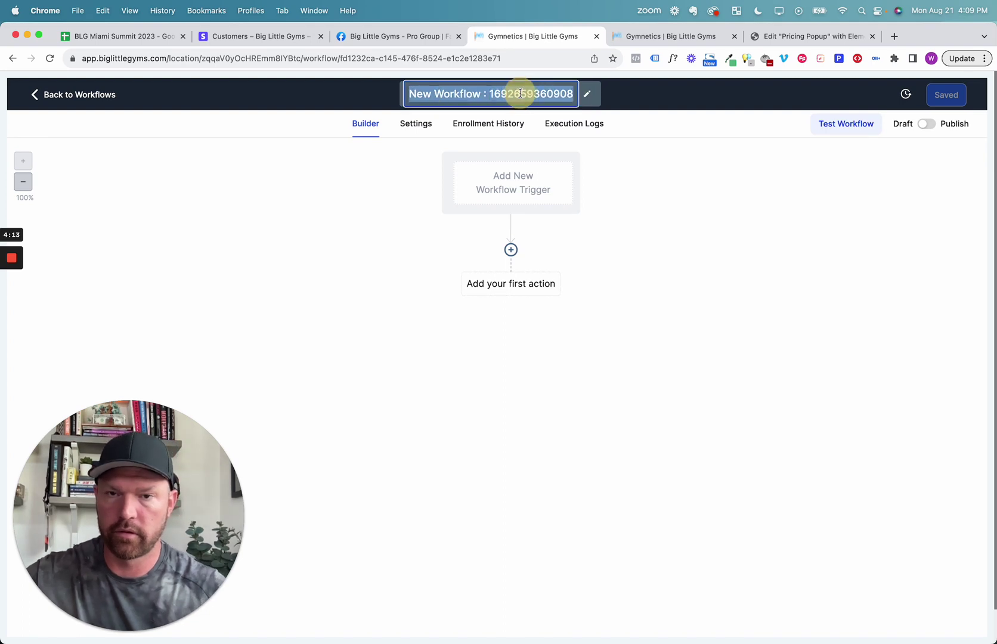
{"action": "type", "text": "WILL'S"}
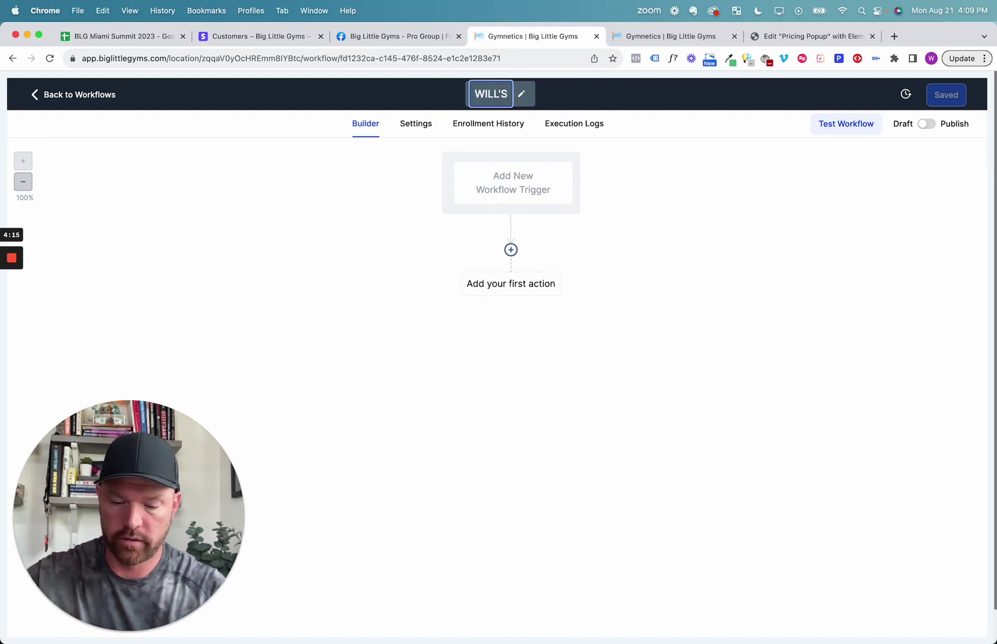
{"action": "type", "text": " DUMMY A"}
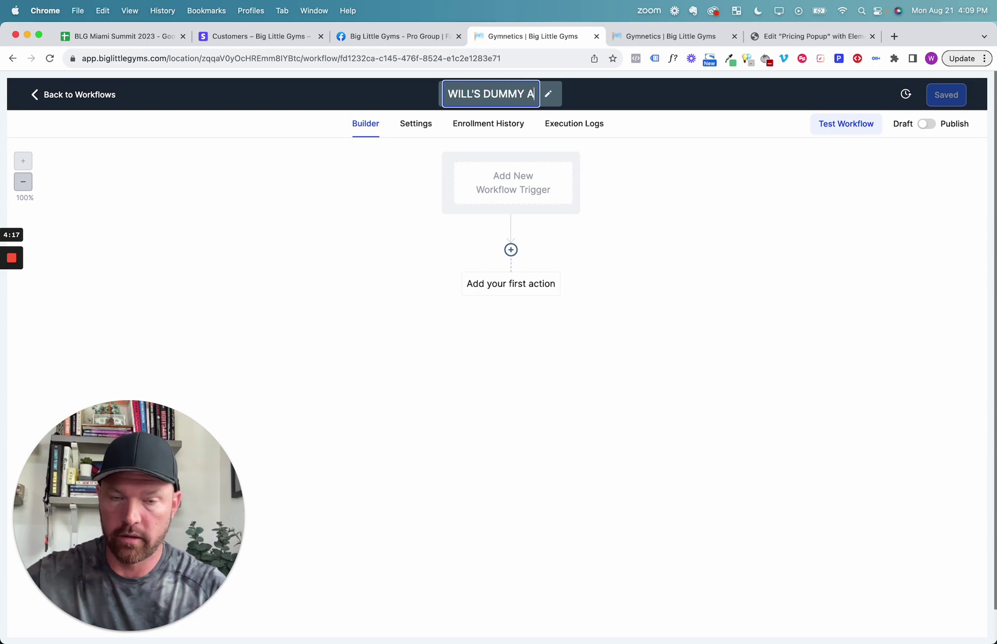
{"action": "type", "text": "I GYM APPT"}
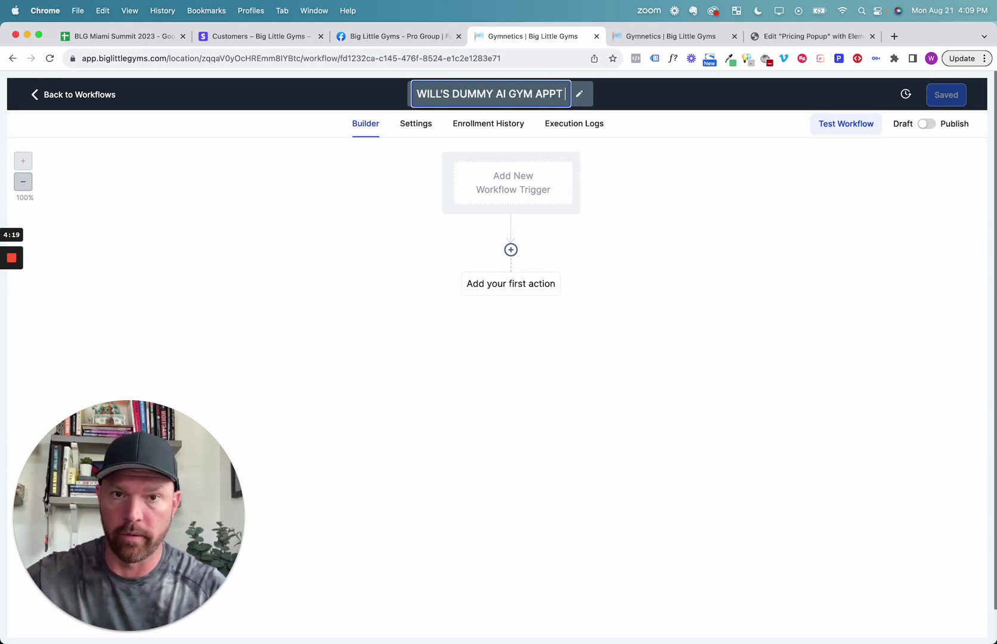
{"action": "type", "text": " BOT"}
{"action": "key", "text": "Return"}
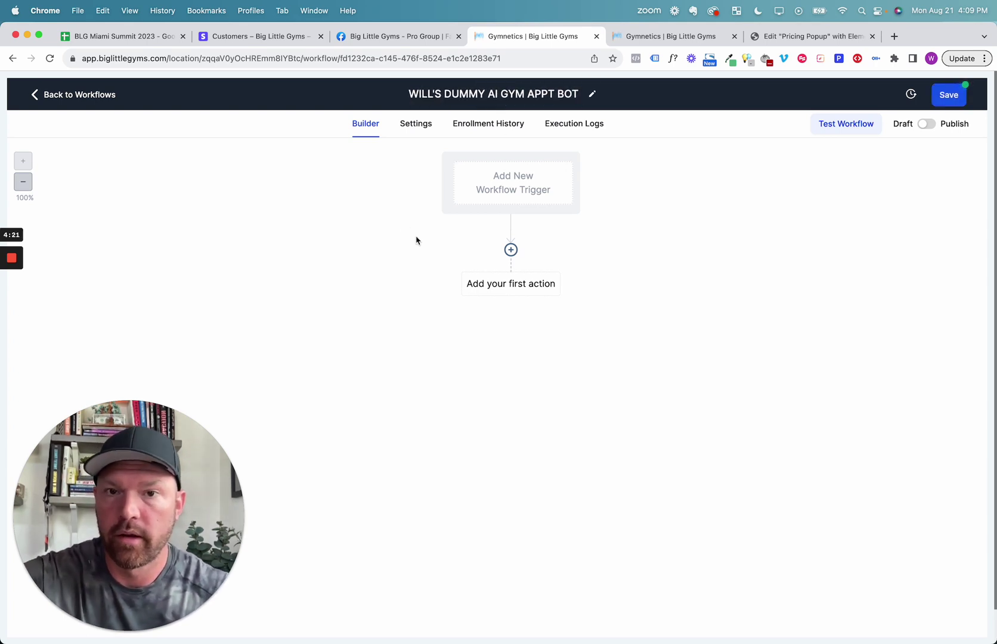
{"action": "left_click", "coordinate": [510, 286]}
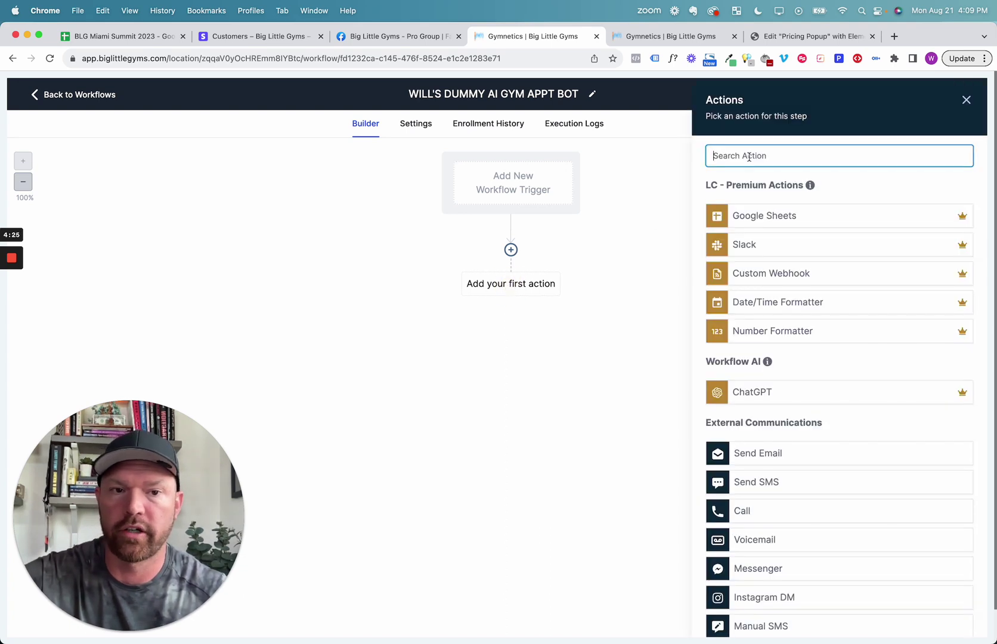
Search actions for 'AI' and add the AI Appointment Booking Bot as the first action
{"action": "left_click", "coordinate": [745, 156]}
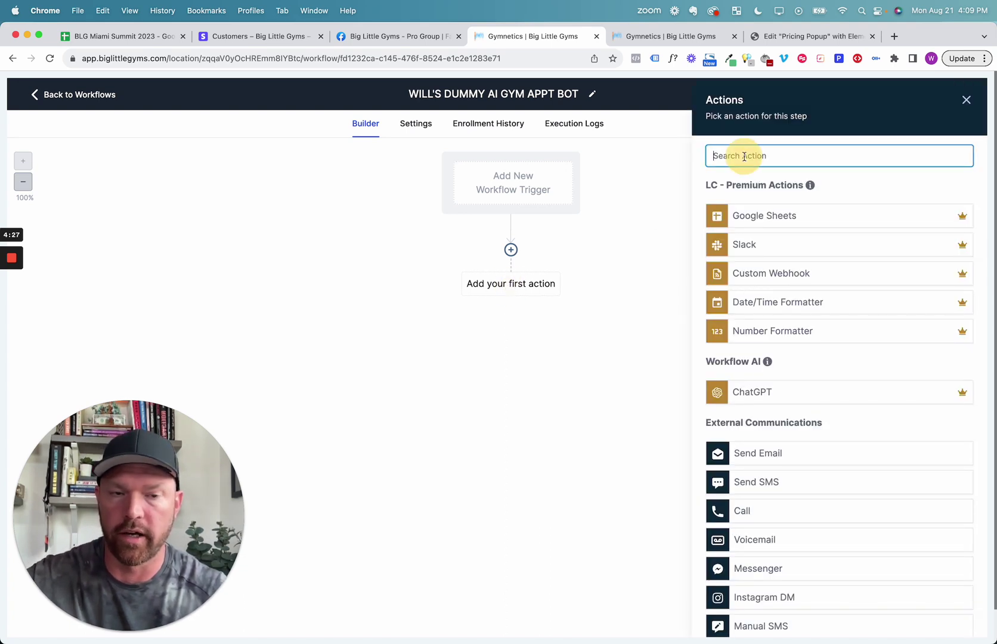
{"action": "type", "text": "AI"}
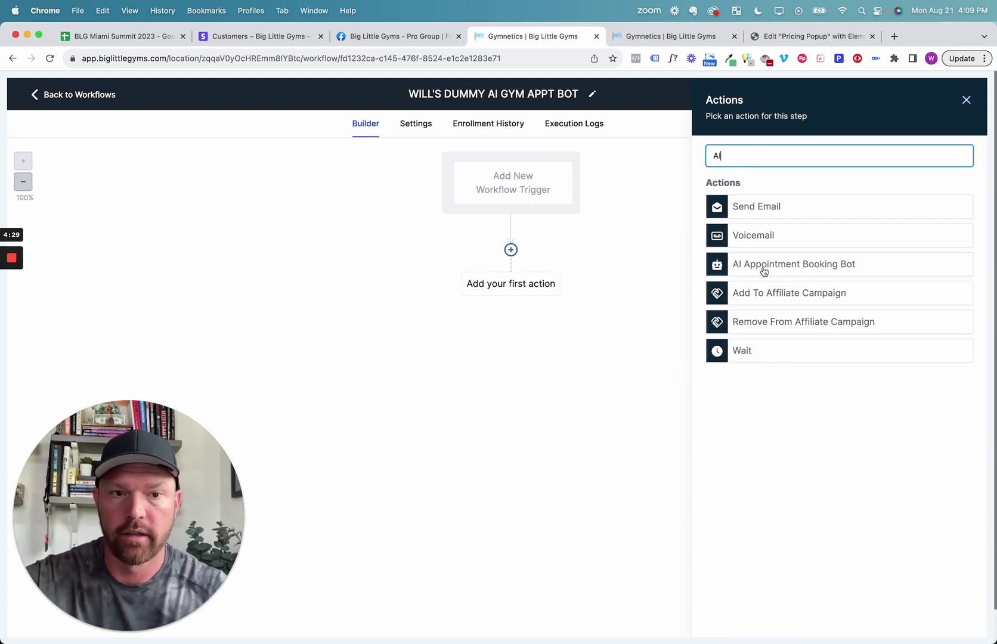
{"action": "left_click", "coordinate": [827, 270]}
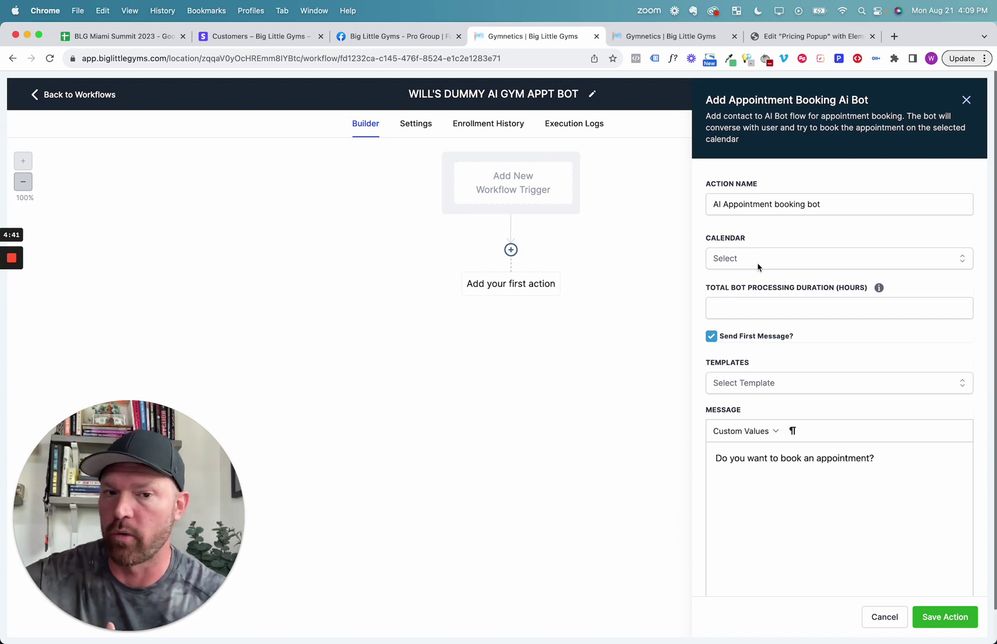
Point the bot at the Website - No-Sweat Intro (new) calendar with a 3-hour processing duration
{"action": "left_click", "coordinate": [758, 262]}
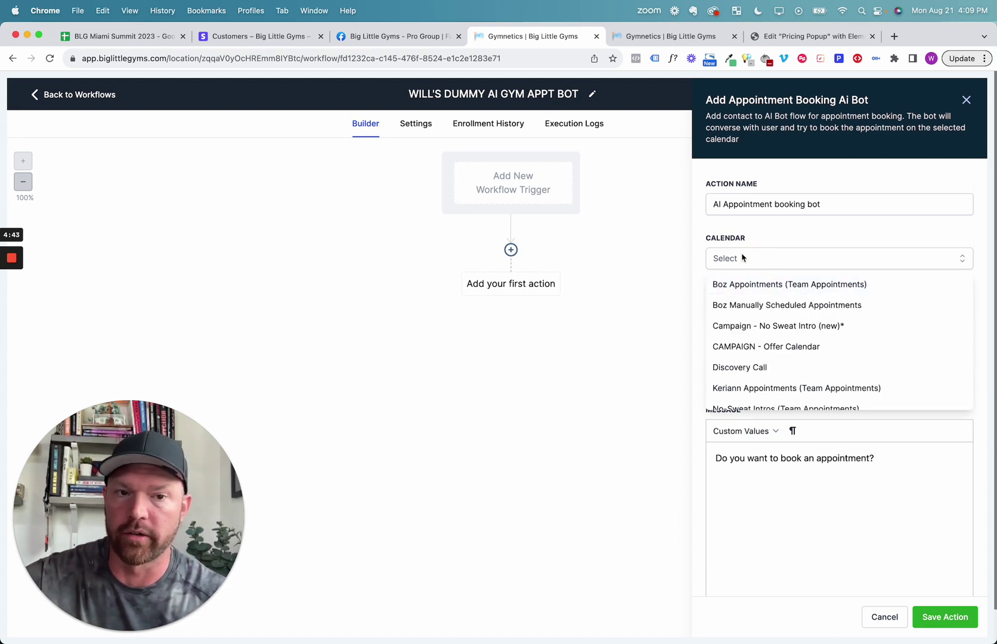
{"action": "scroll", "coordinate": [771, 362], "scroll_direction": "down", "scroll_amount": 1}
{"action": "scroll", "coordinate": [771, 362], "scroll_direction": "down", "scroll_amount": 2}
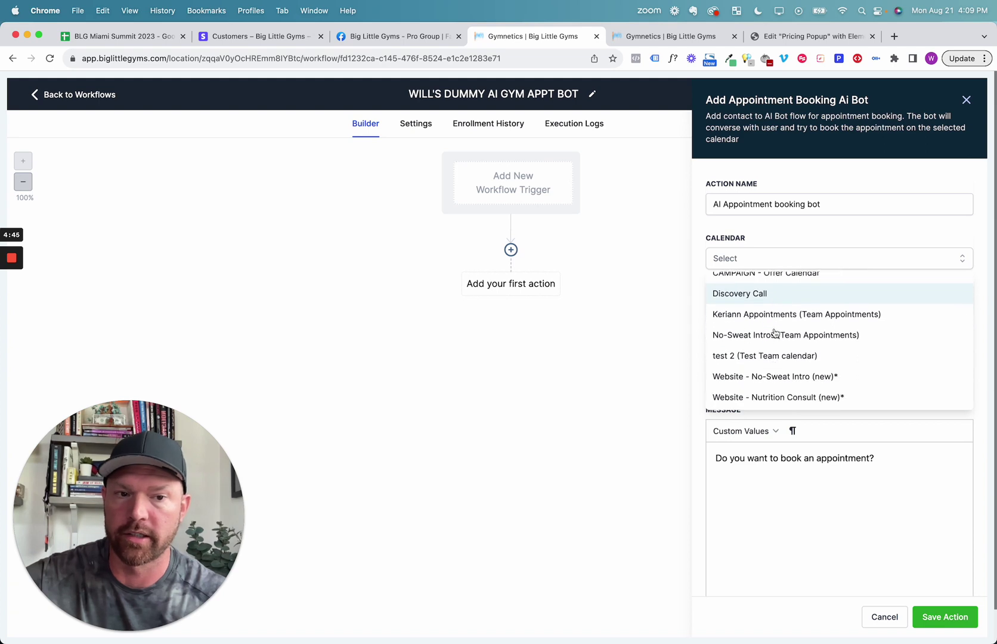
{"action": "left_click", "coordinate": [776, 376]}
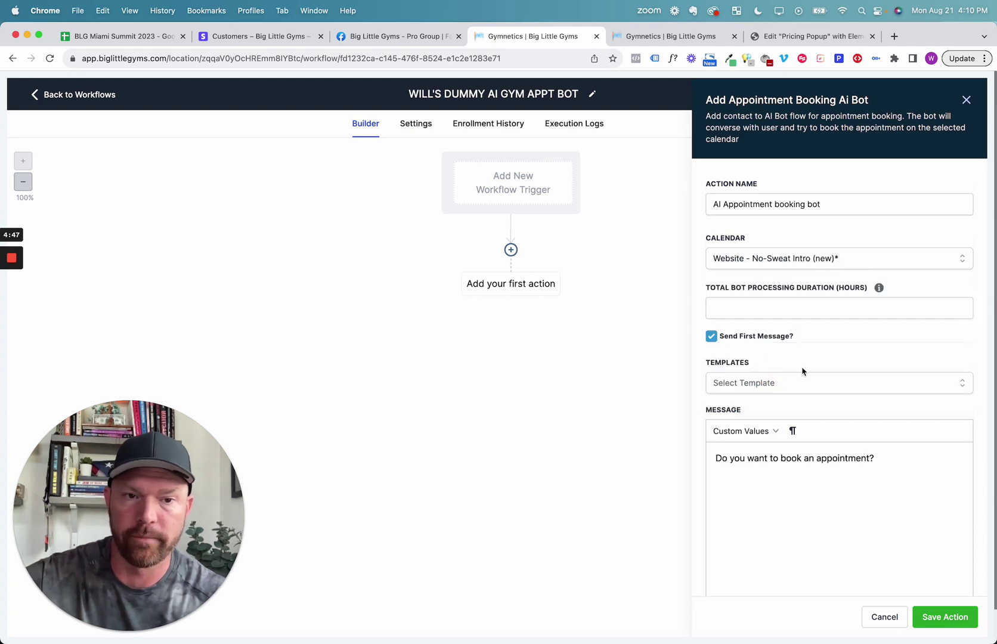
{"action": "left_click", "coordinate": [788, 308]}
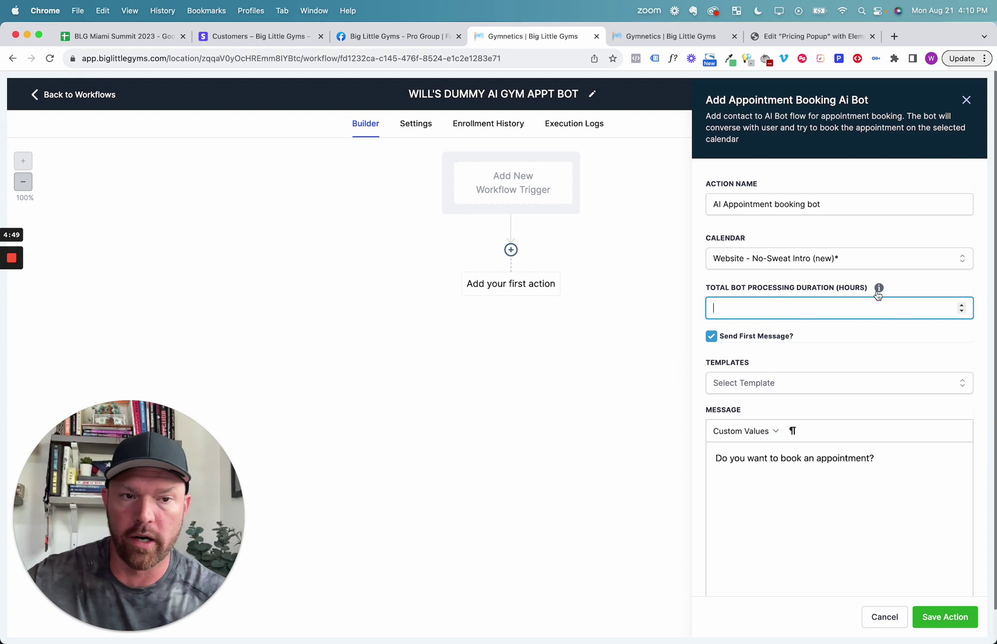
{"action": "mouse_move", "coordinate": [880, 290]}
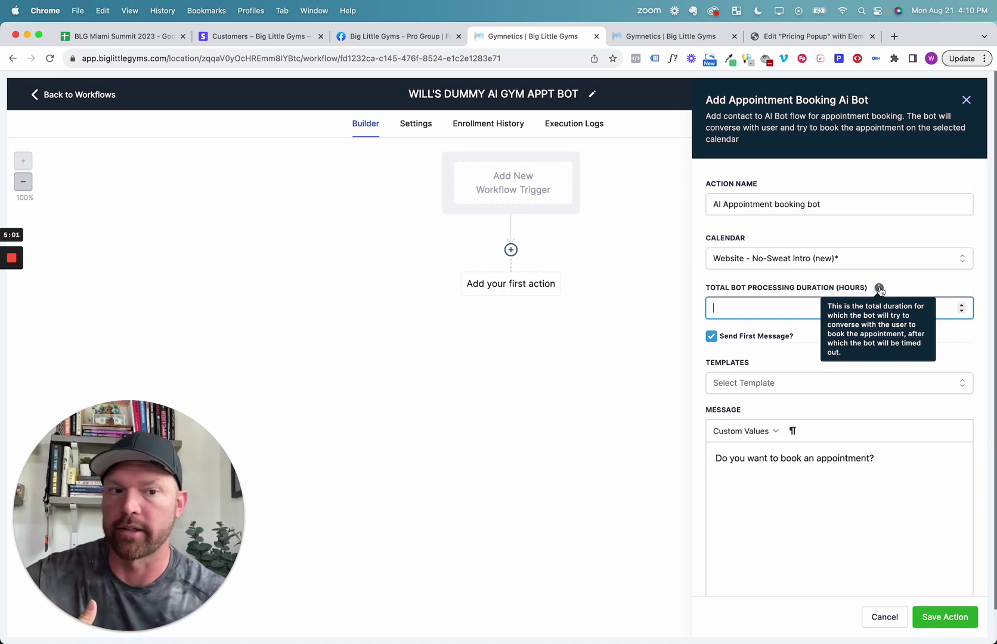
{"action": "left_click", "coordinate": [767, 309]}
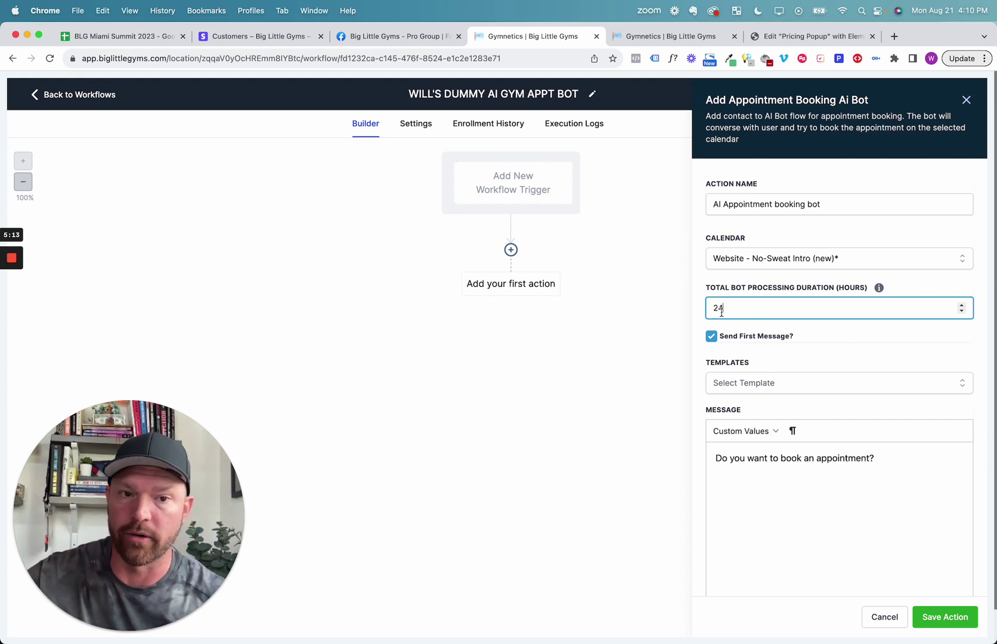
{"action": "key", "text": "BackSpace"}
{"action": "key", "text": "BackSpace"}
{"action": "type", "text": "3"}
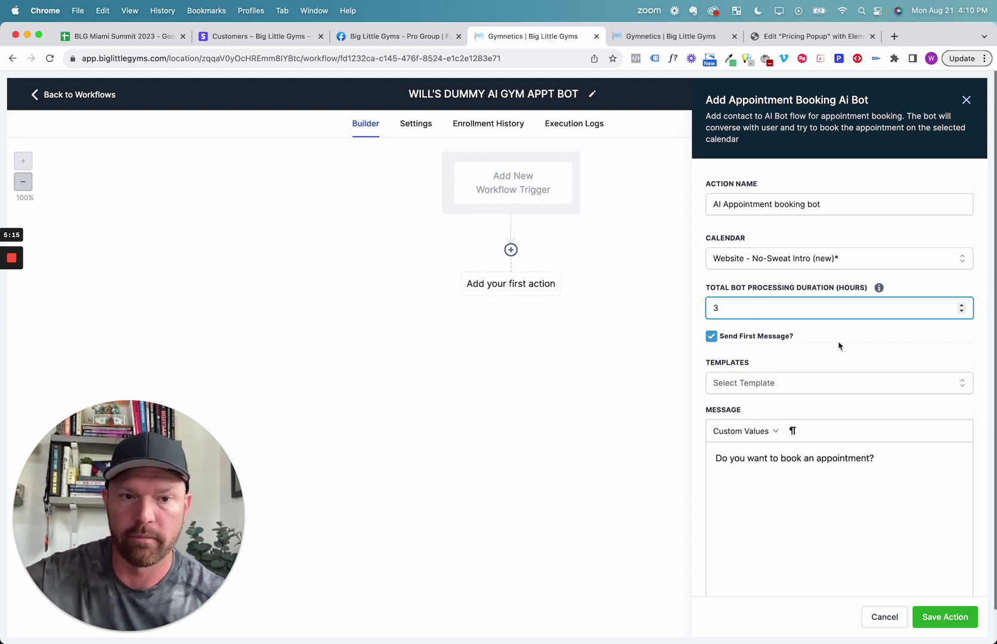
Select the default first message text so it can be replaced
{"action": "double_click", "coordinate": [789, 457]}
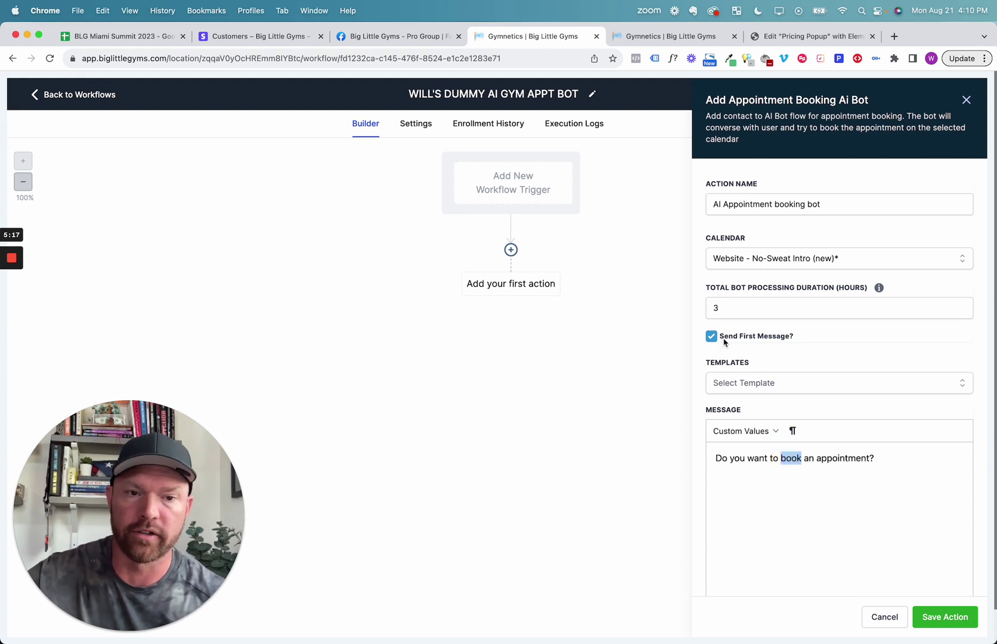
{"action": "triple_click", "coordinate": [758, 458]}
{"action": "scroll", "coordinate": [760, 459], "scroll_direction": "down", "scroll_amount": 1}
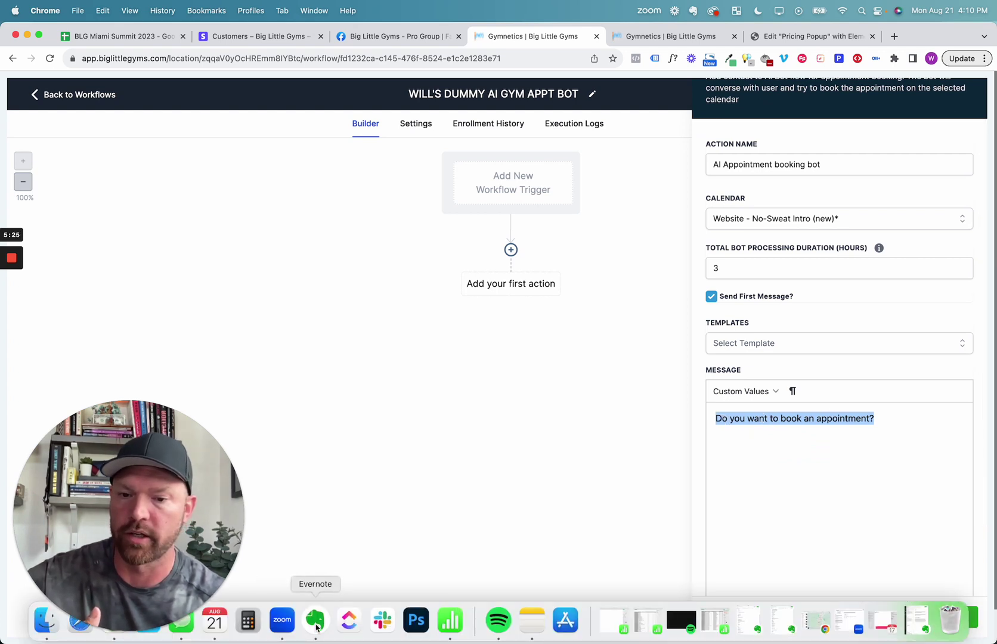
{"action": "right_click", "coordinate": [315, 620]}
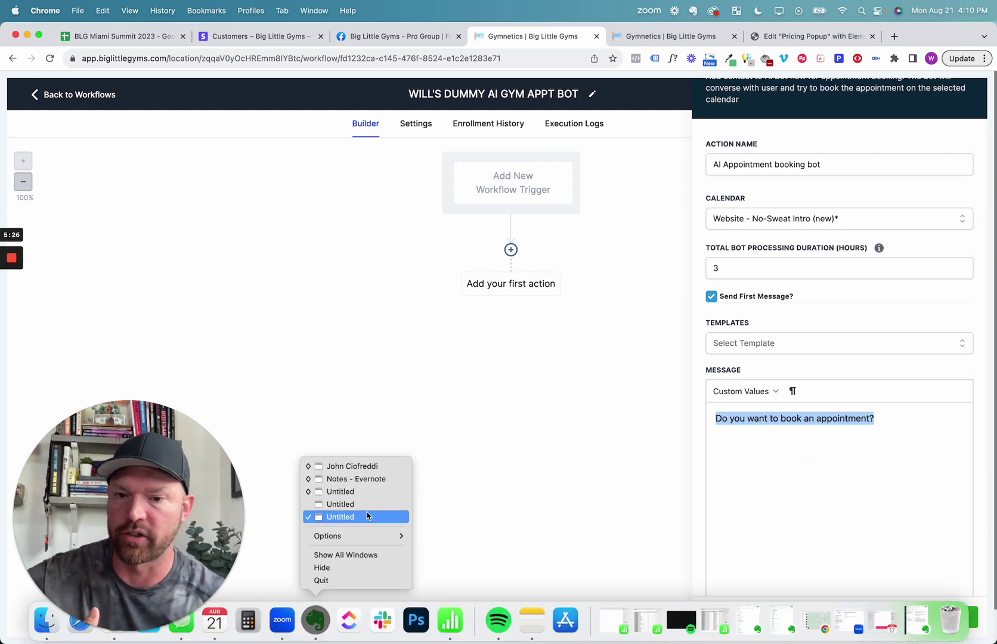
Copy the note's two opening paragraphs from Evernote and paste them as the bot's first message
{"action": "left_click", "coordinate": [316, 620]}
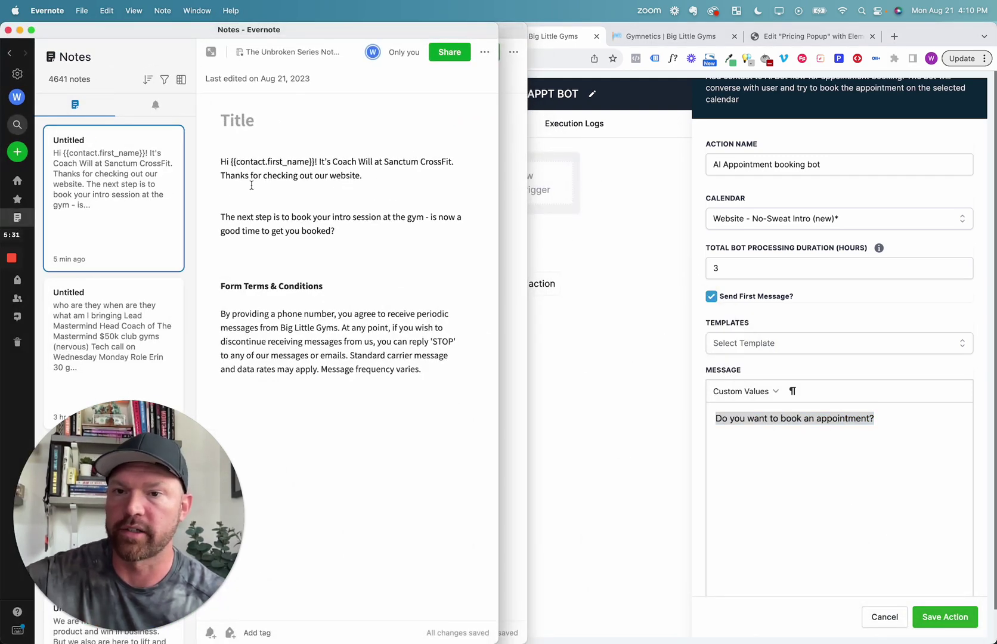
{"action": "left_click_drag", "start_coordinate": [361, 238], "coordinate": [222, 161]}
{"action": "key", "text": "super+c"}
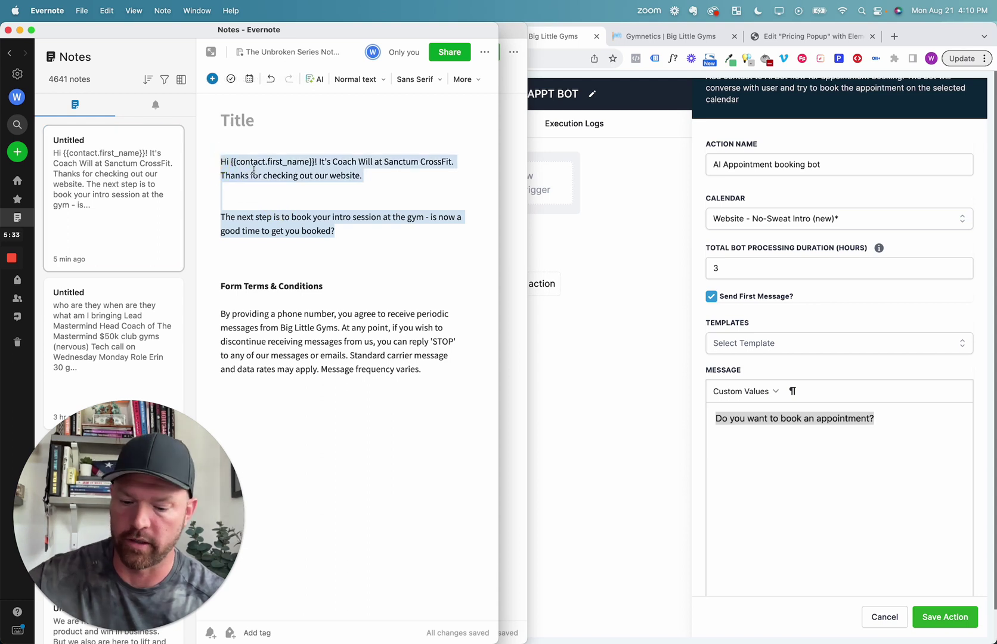
{"action": "left_click", "coordinate": [754, 415]}
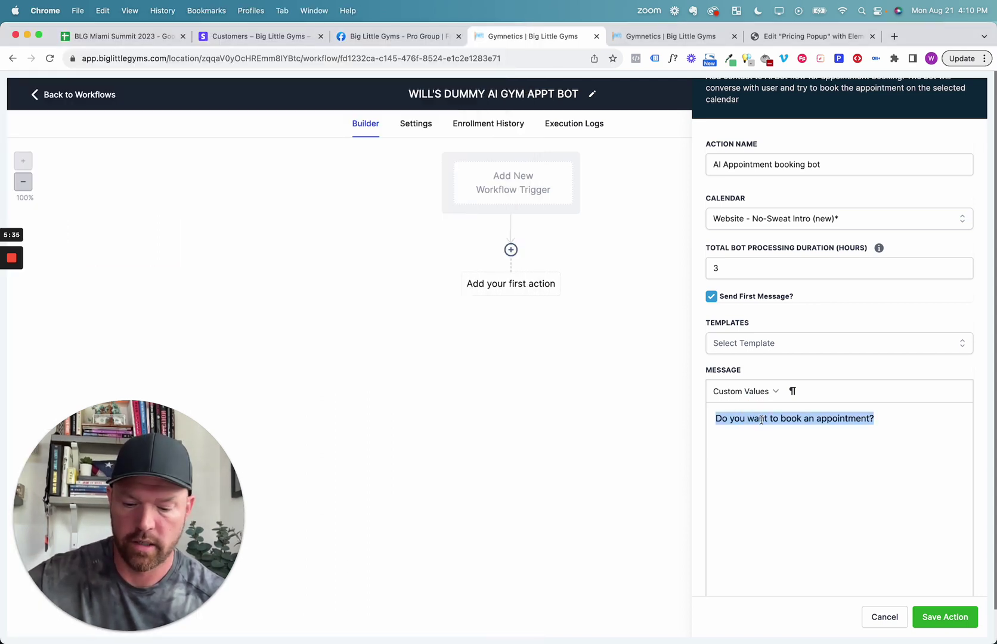
{"action": "key", "text": "super+v"}
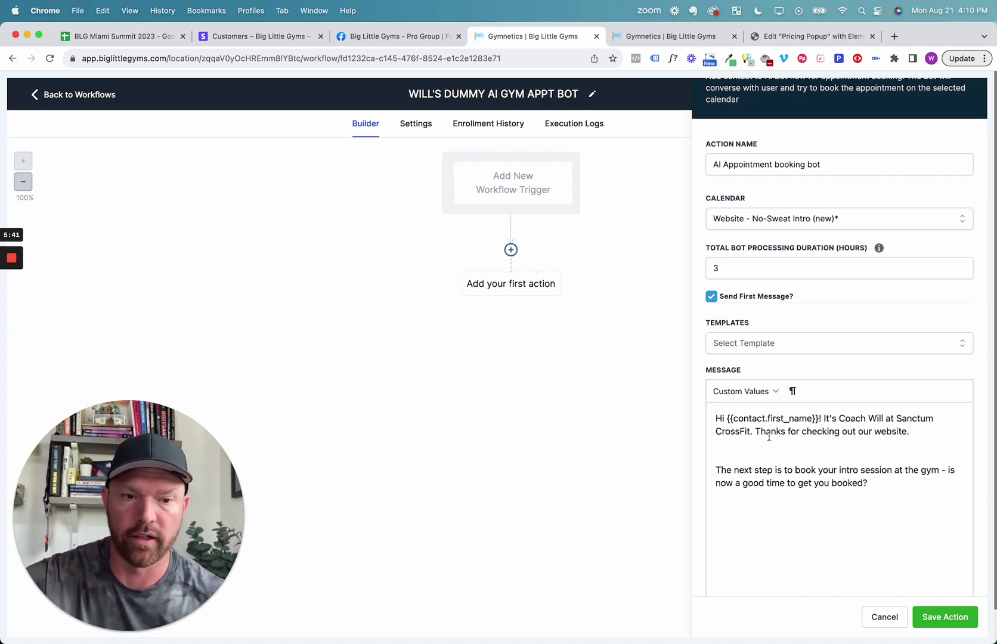
Replace 'Sanctum' with the gym name Diehard in the first message
{"action": "double_click", "coordinate": [897, 417]}
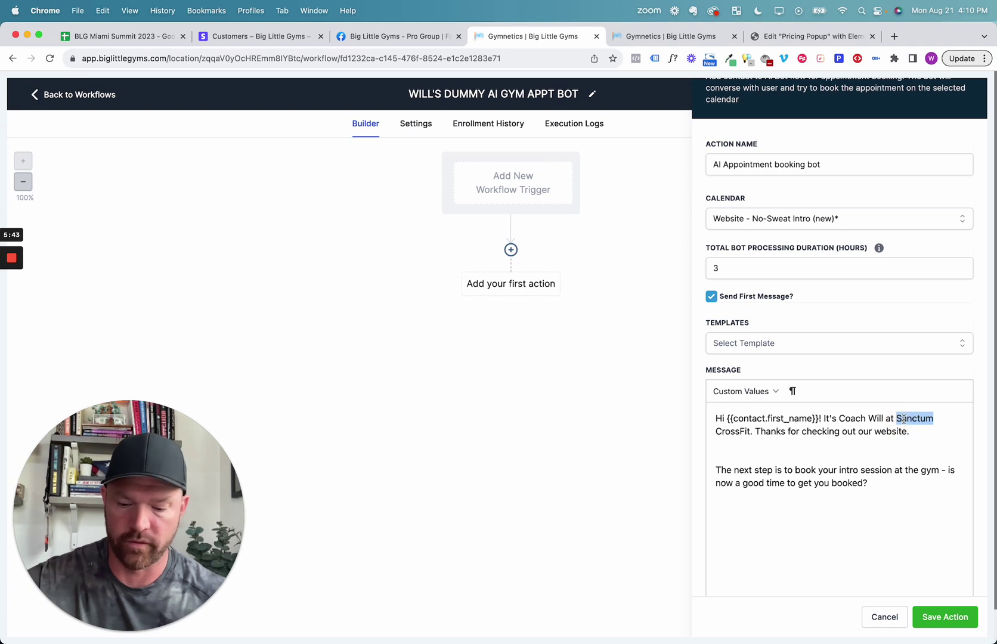
{"action": "type", "text": "DIEHARD"}
{"action": "key", "text": "BackSpace"}
{"action": "key", "text": "BackSpace"}
{"action": "key", "text": "BackSpace"}
{"action": "key", "text": "BackSpace"}
{"action": "key", "text": "BackSpace"}
{"action": "key", "text": "BackSpace"}
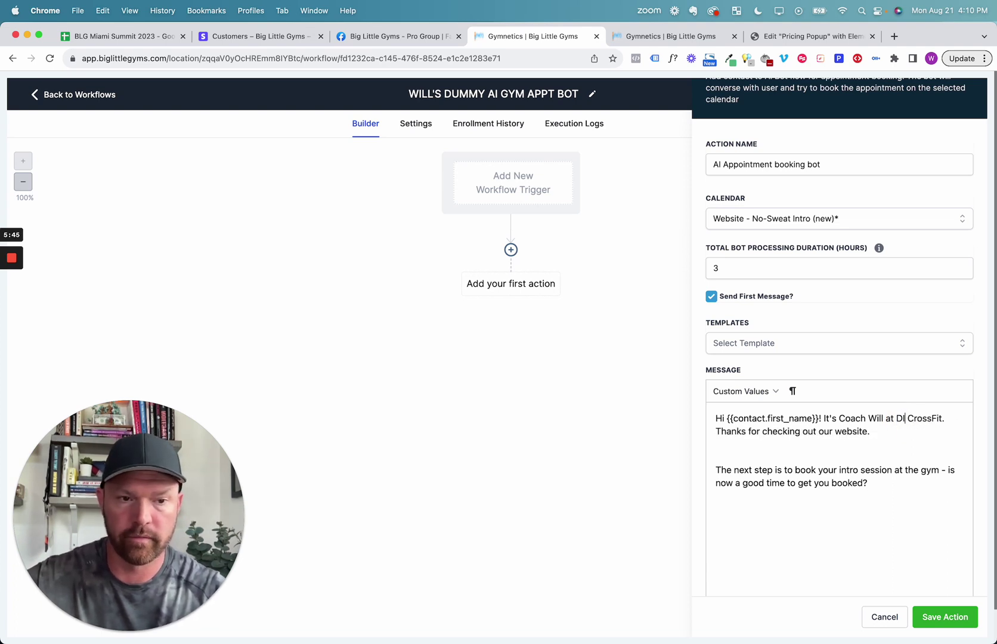
{"action": "type", "text": "iar"}
{"action": "key", "text": "BackSpace"}
{"action": "key", "text": "BackSpace"}
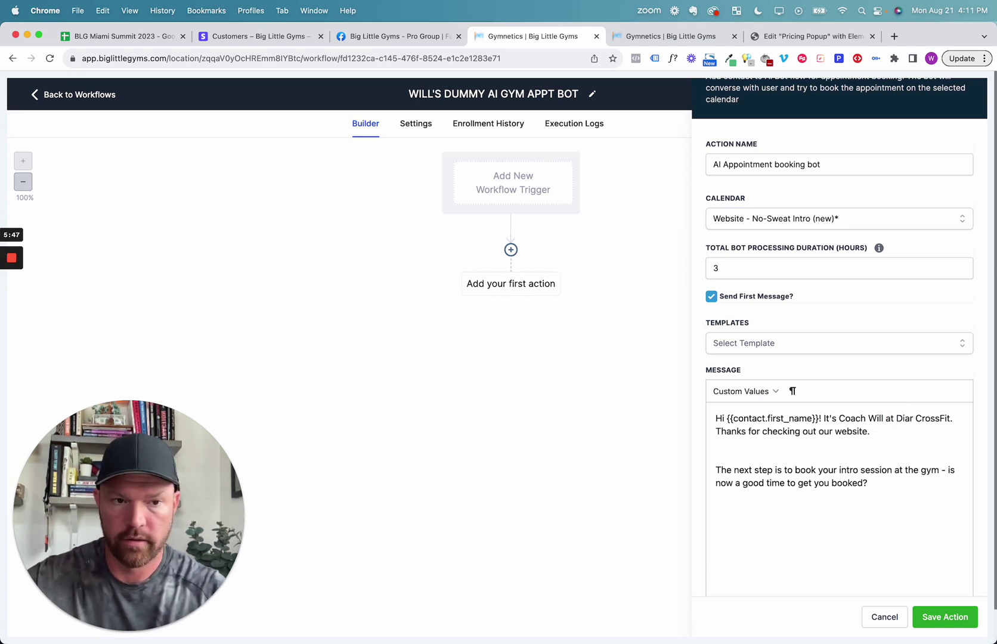
{"action": "type", "text": "ehard"}
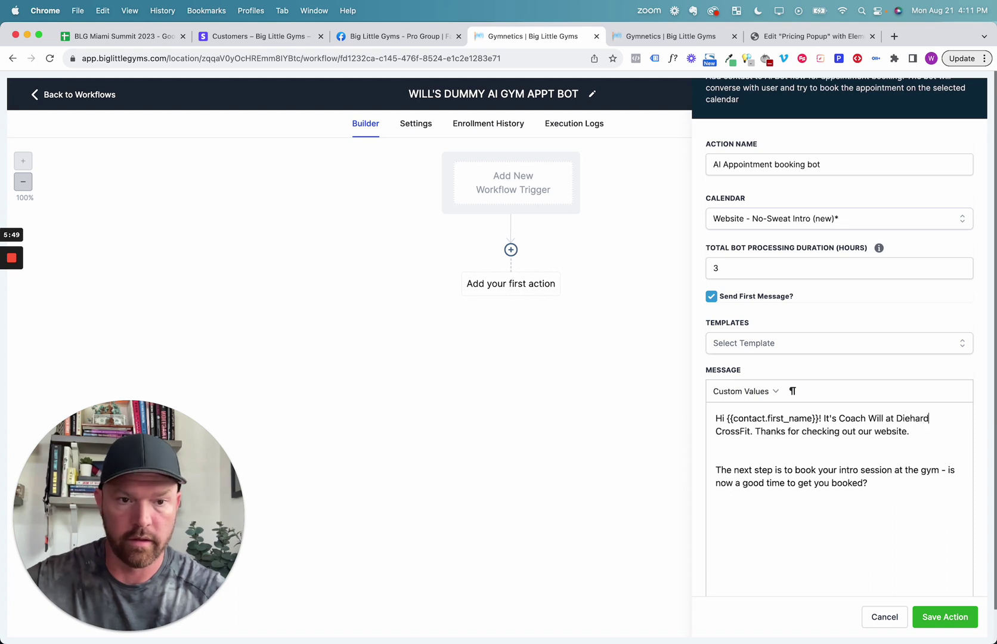
Remove the extra blank line between paragraphs and save the booking bot action
{"action": "left_click", "coordinate": [843, 456]}
{"action": "key", "text": "BackSpace"}
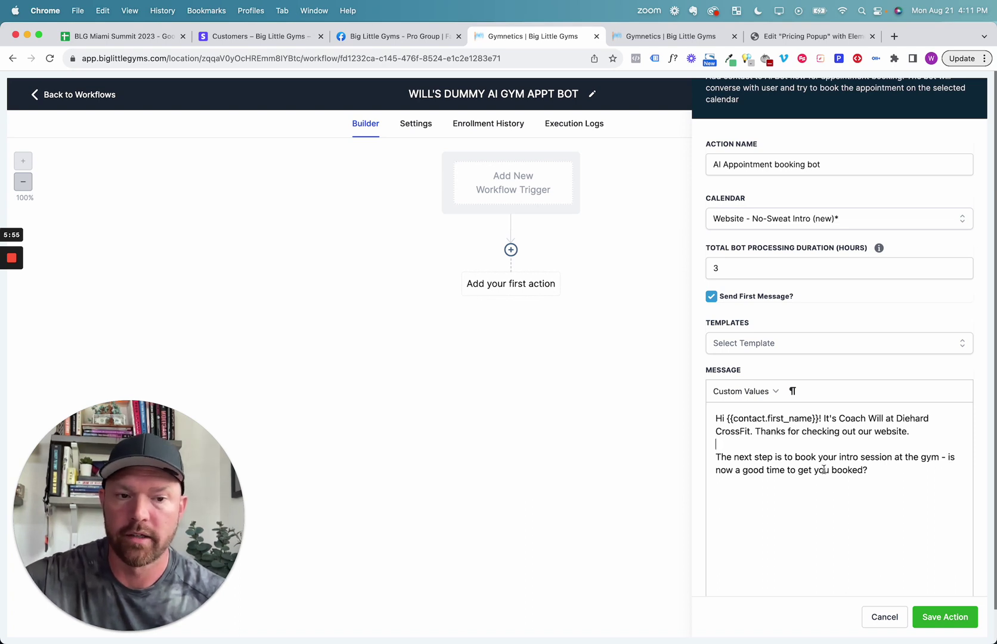
{"action": "left_click_drag", "start_coordinate": [883, 470], "coordinate": [709, 415]}
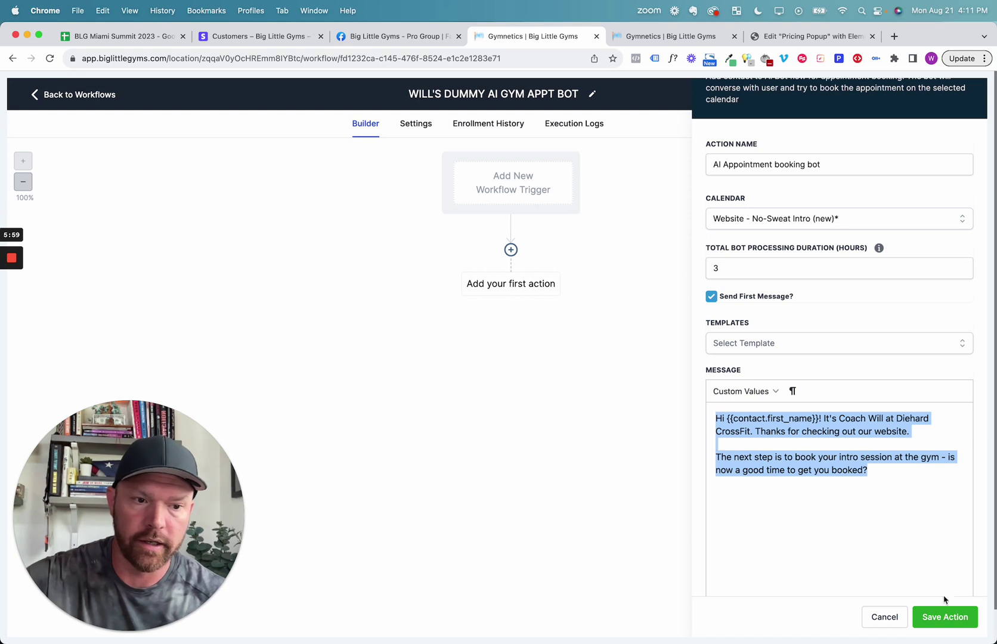
{"action": "left_click", "coordinate": [947, 613]}
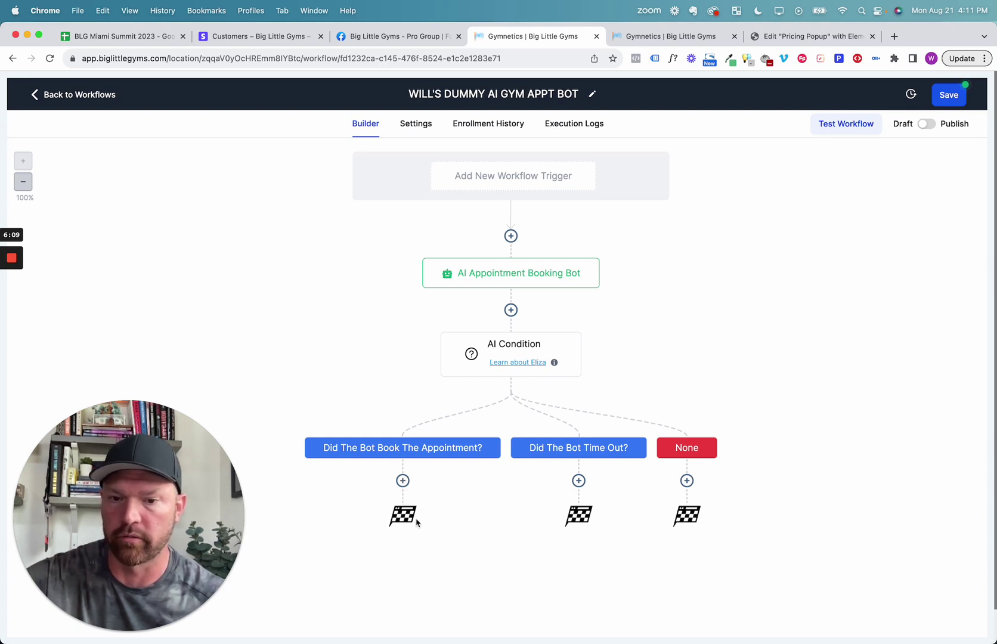
Switch the bot workflow from Draft to Publish, save it, and go back to Workflows
{"action": "left_click", "coordinate": [927, 123]}
{"action": "left_click", "coordinate": [948, 95]}
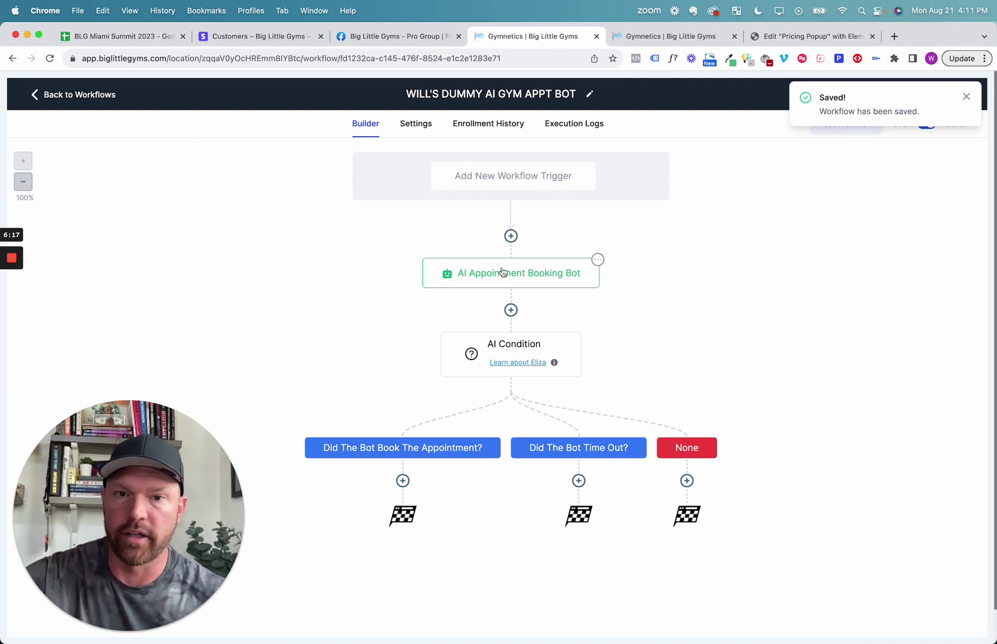
{"action": "mouse_move", "coordinate": [573, 263]}
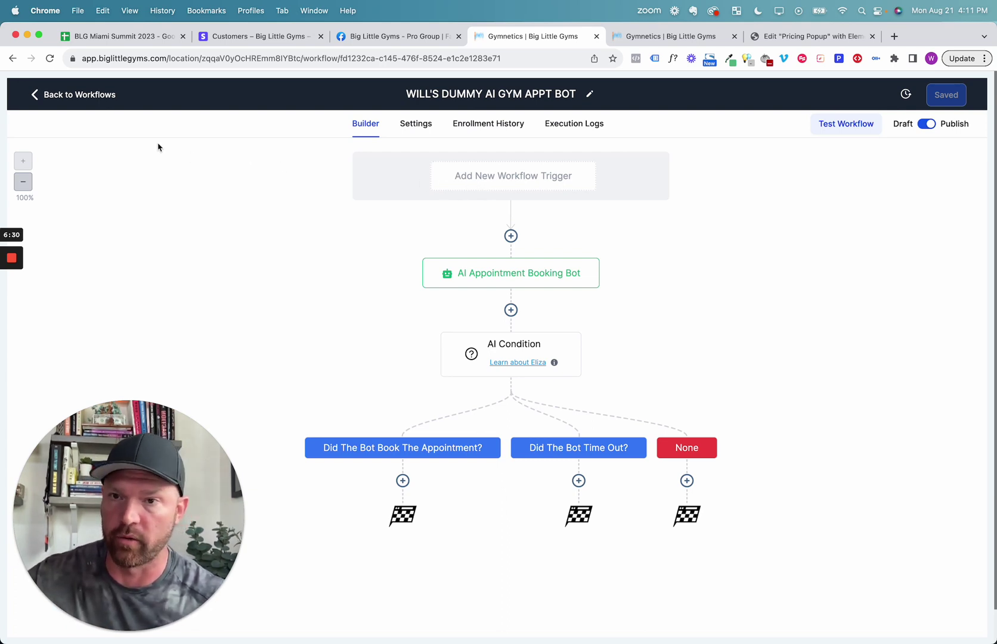
{"action": "left_click", "coordinate": [77, 95]}
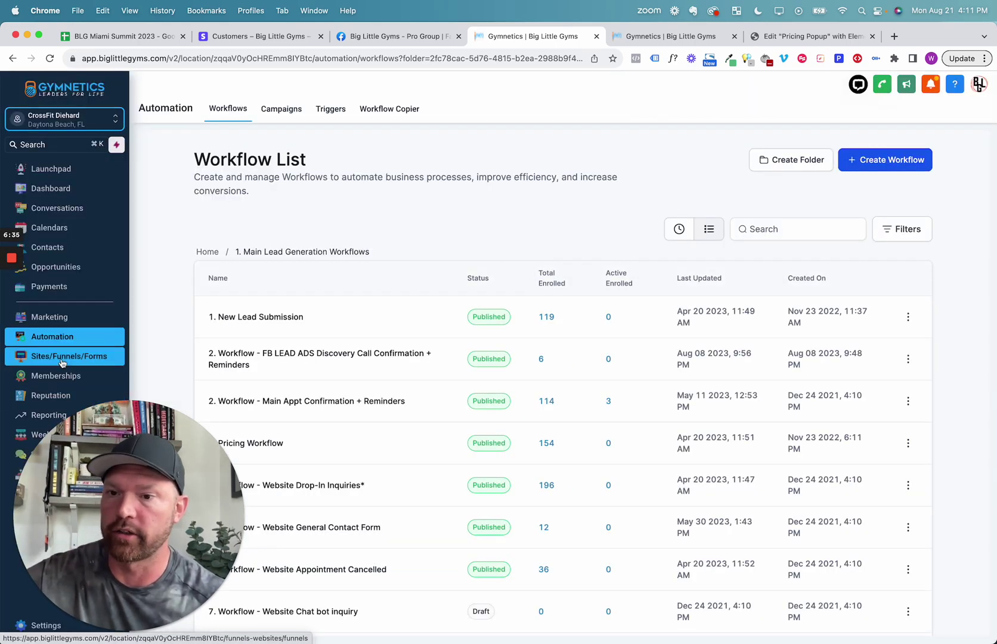
Search the funnels for 'ge', 'website' and then 'get'
{"action": "left_click", "coordinate": [62, 357]}
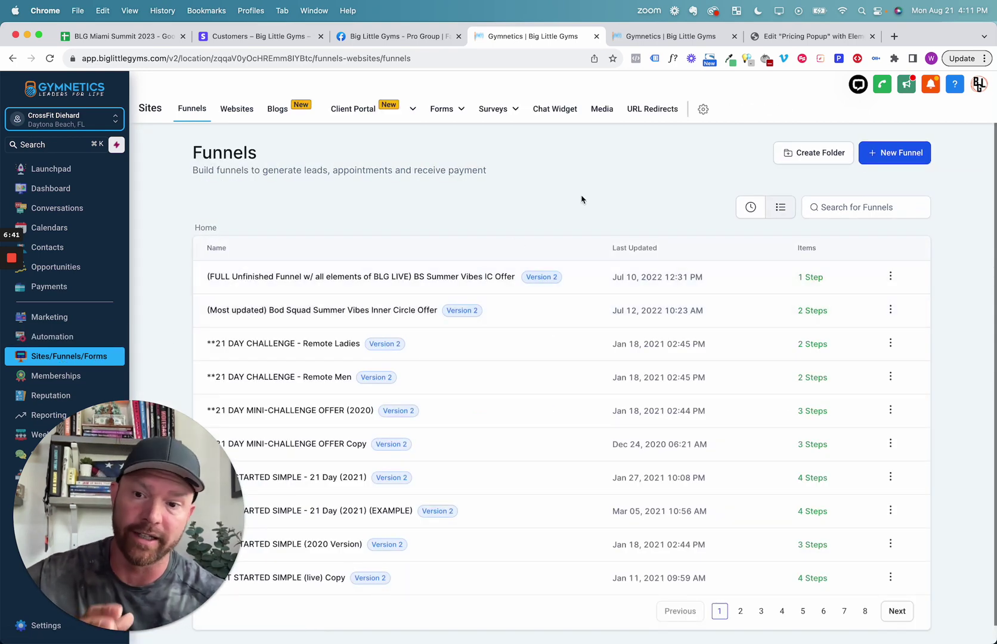
{"action": "left_click", "coordinate": [837, 207]}
{"action": "type", "text": "getting started"}
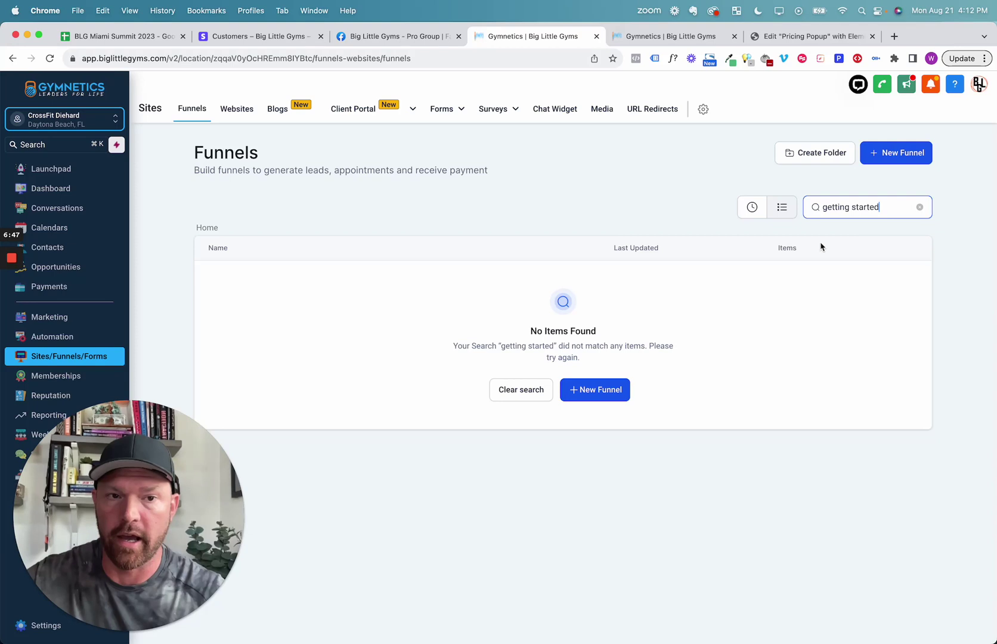
{"action": "triple_click", "coordinate": [845, 206]}
{"action": "type", "text": "websit"}
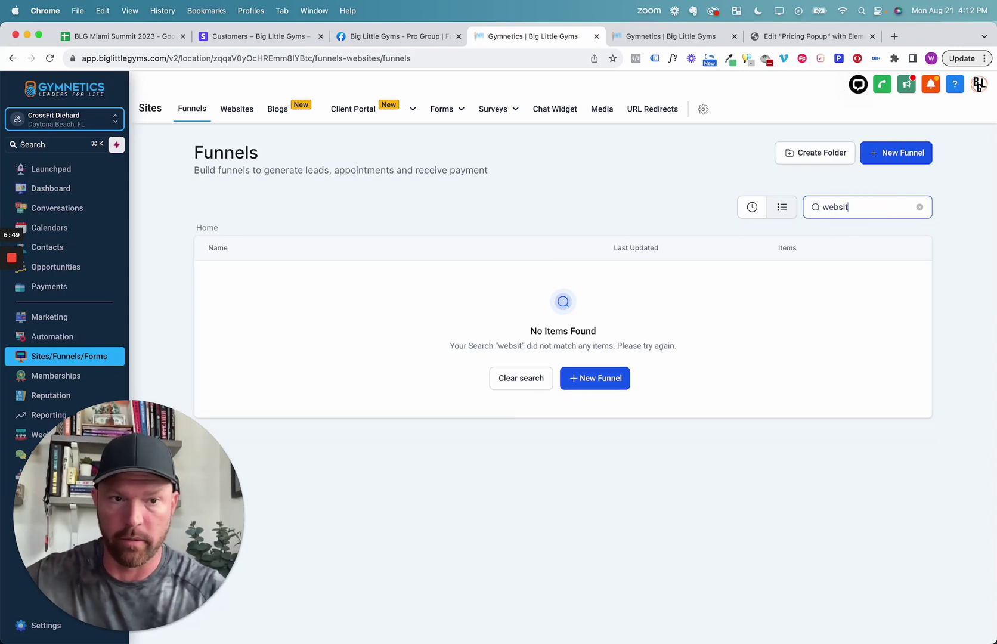
{"action": "type", "text": "e"}
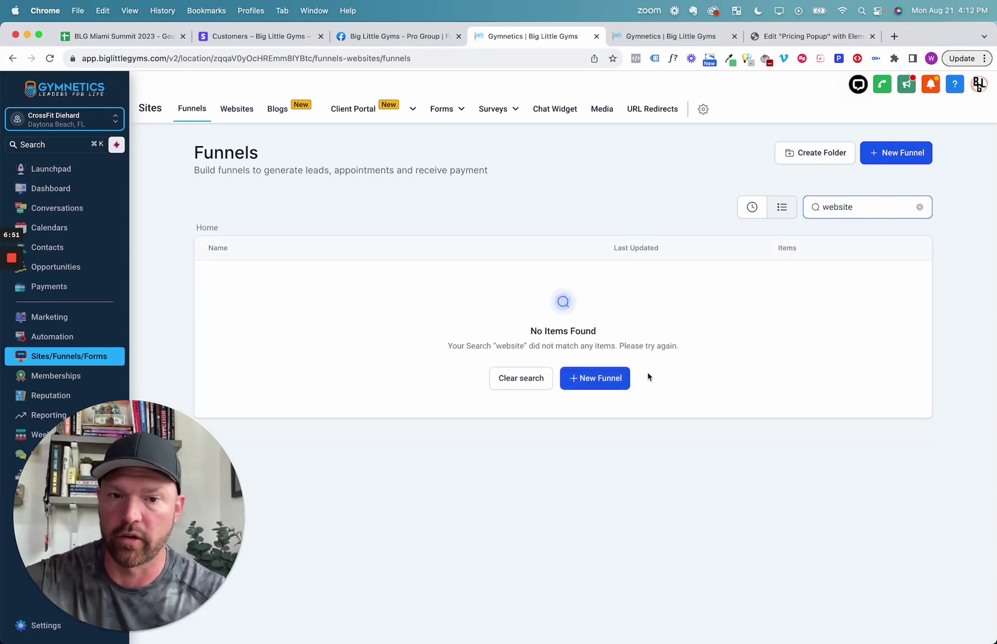
{"action": "double_click", "coordinate": [841, 207]}
{"action": "key", "text": "BackSpace"}
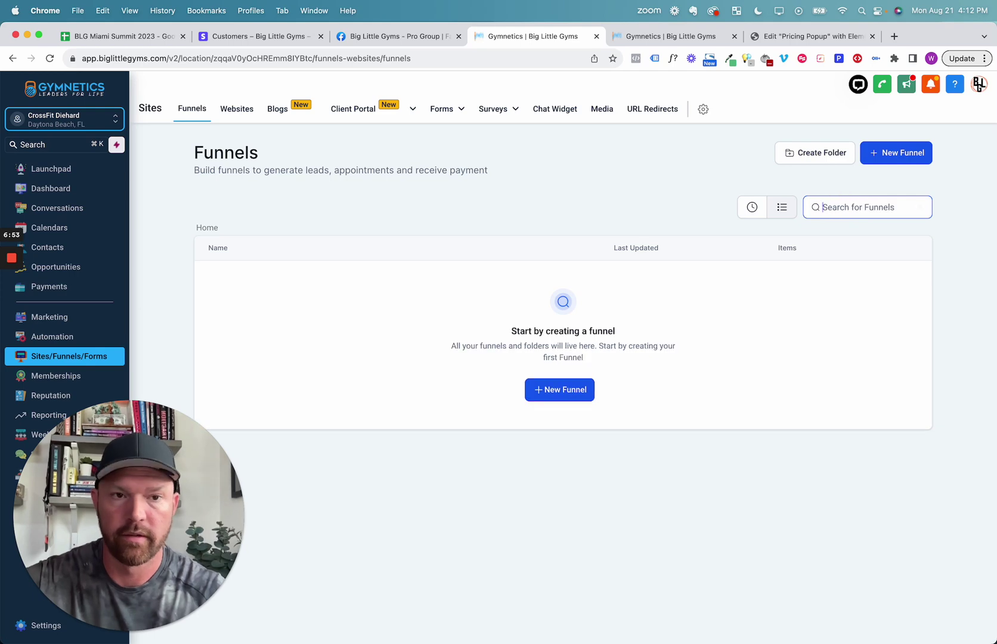
{"action": "type", "text": "get"}
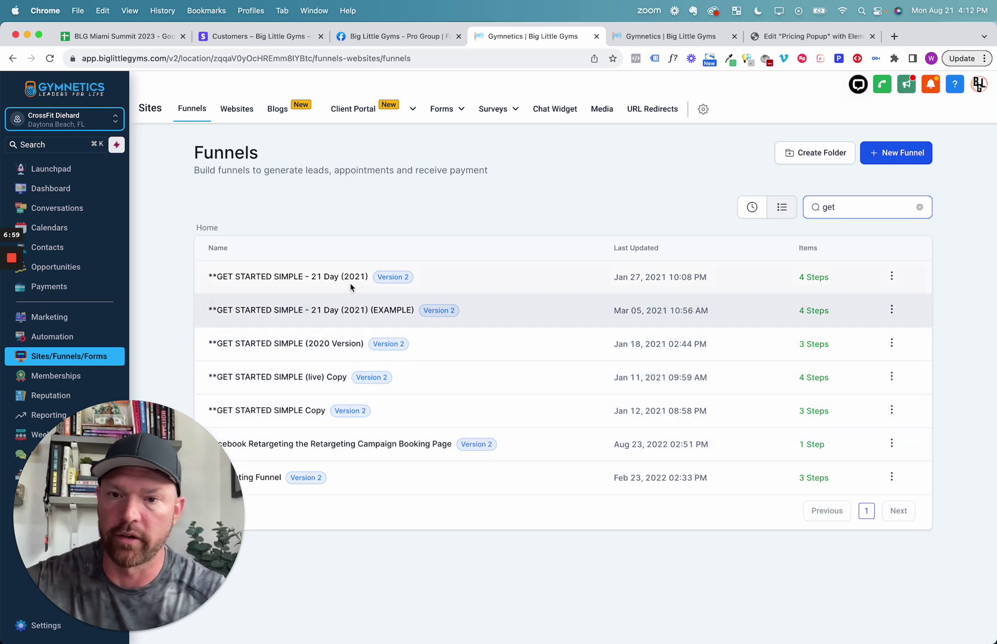
{"action": "double_click", "coordinate": [829, 207]}
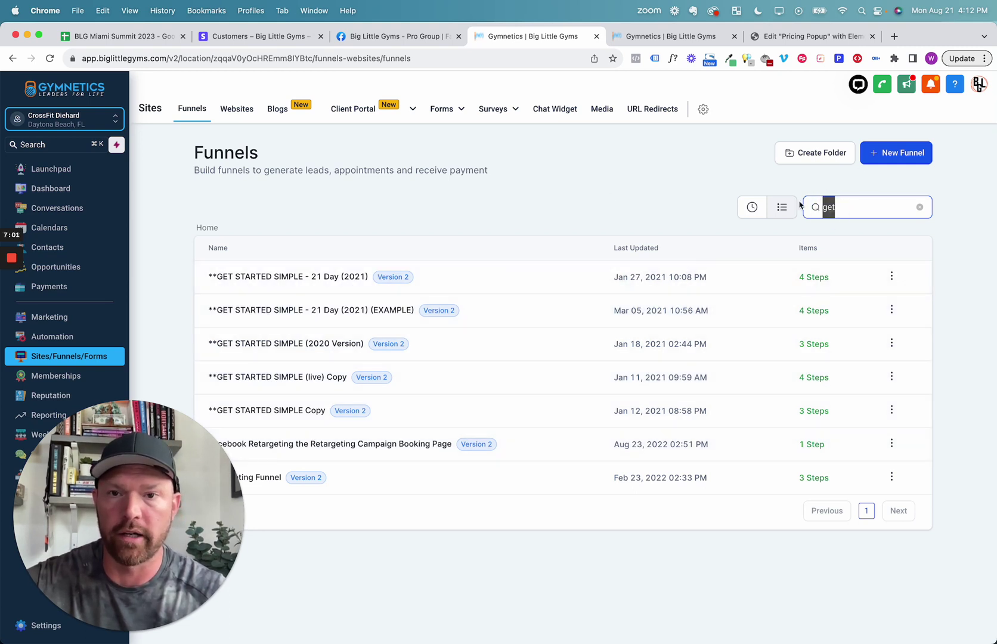
Show the Forms builder list sorted by most recently updated
{"action": "mouse_move", "coordinate": [440, 108]}
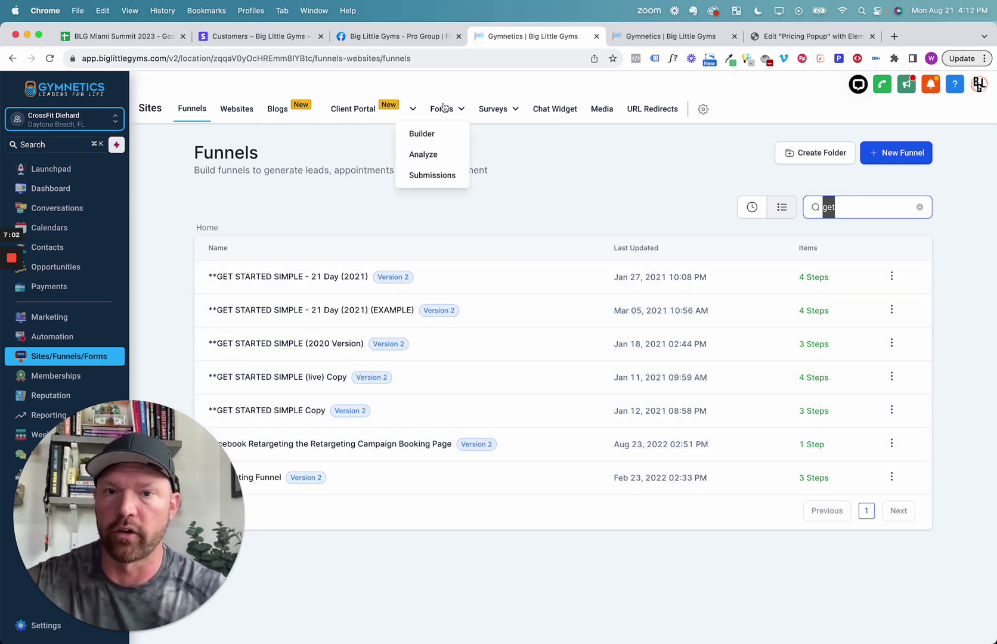
{"action": "left_click", "coordinate": [414, 137]}
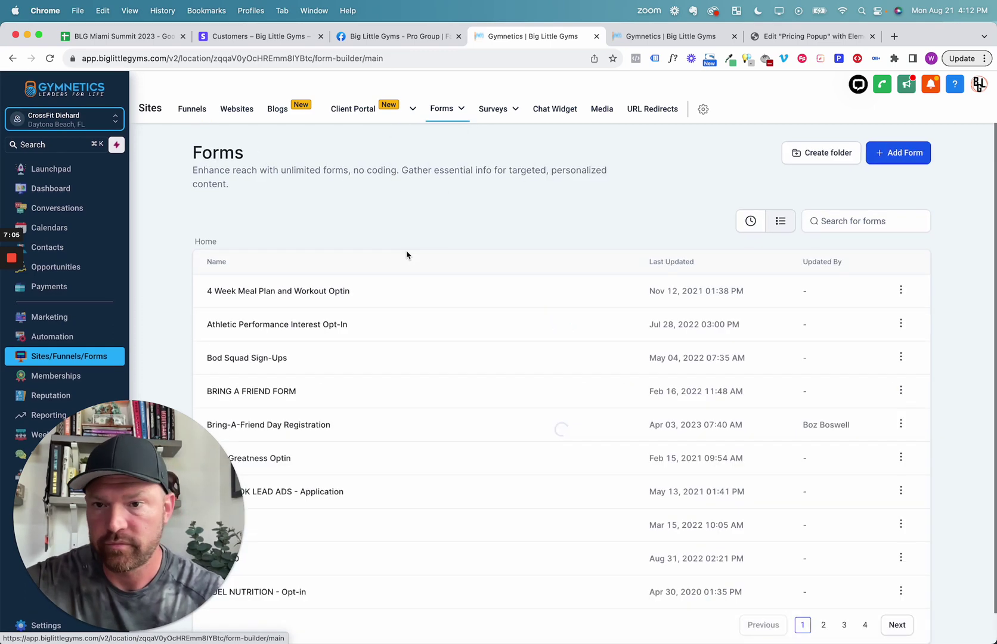
{"action": "left_click", "coordinate": [750, 222]}
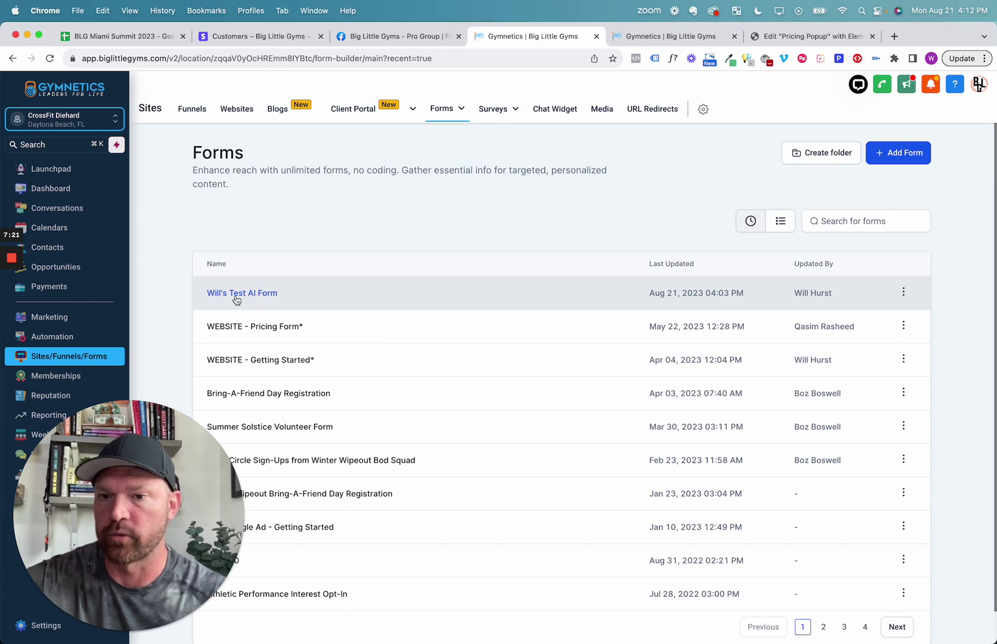
Open the test AI form in the form builder and save it
{"action": "left_click", "coordinate": [265, 296]}
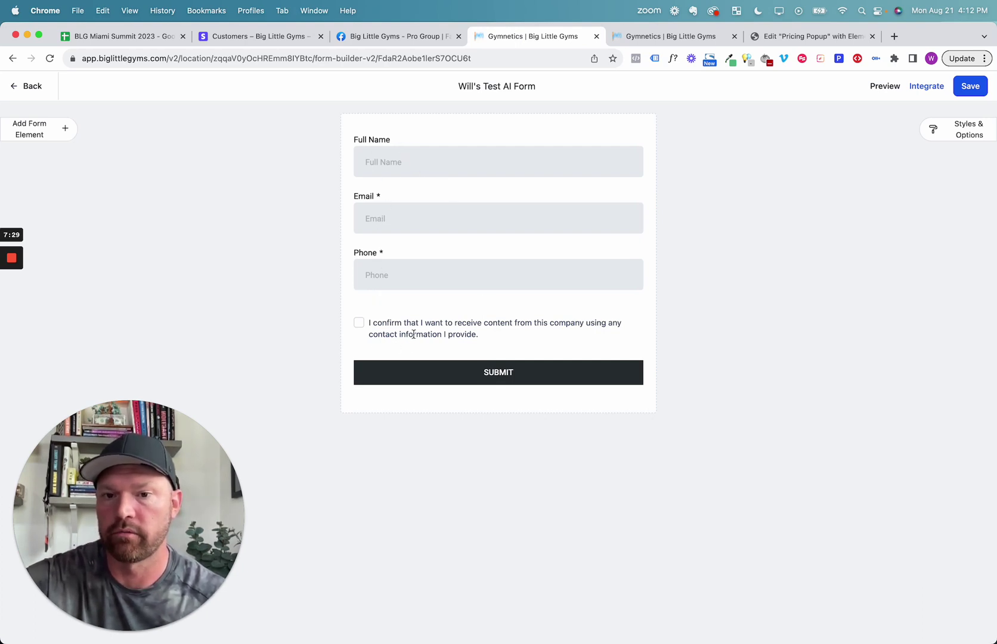
{"action": "left_click", "coordinate": [967, 89]}
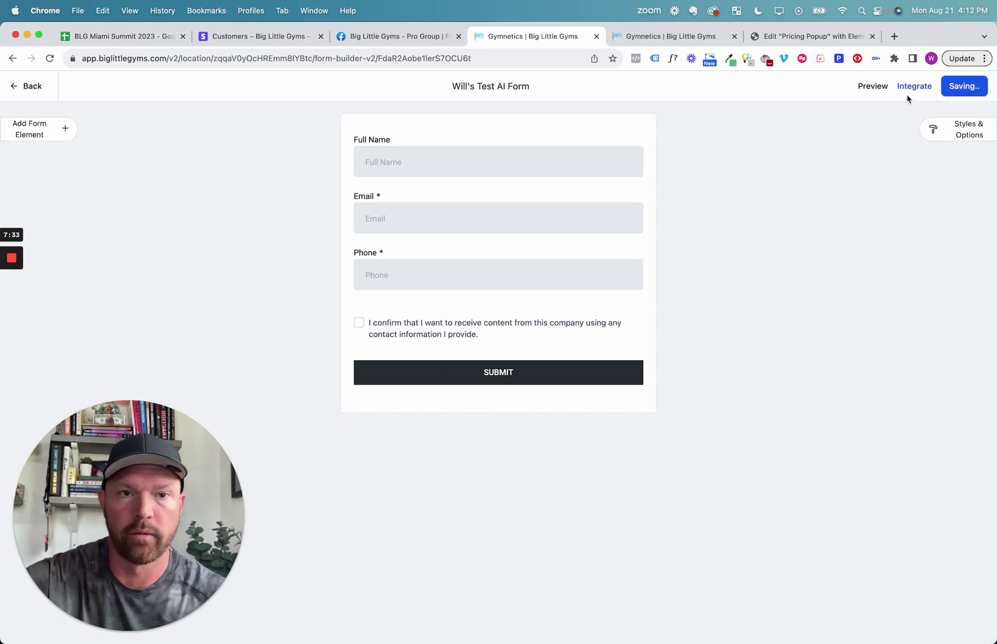
Check the form's Integrate options by opening its live link in a new tab
{"action": "left_click", "coordinate": [922, 88]}
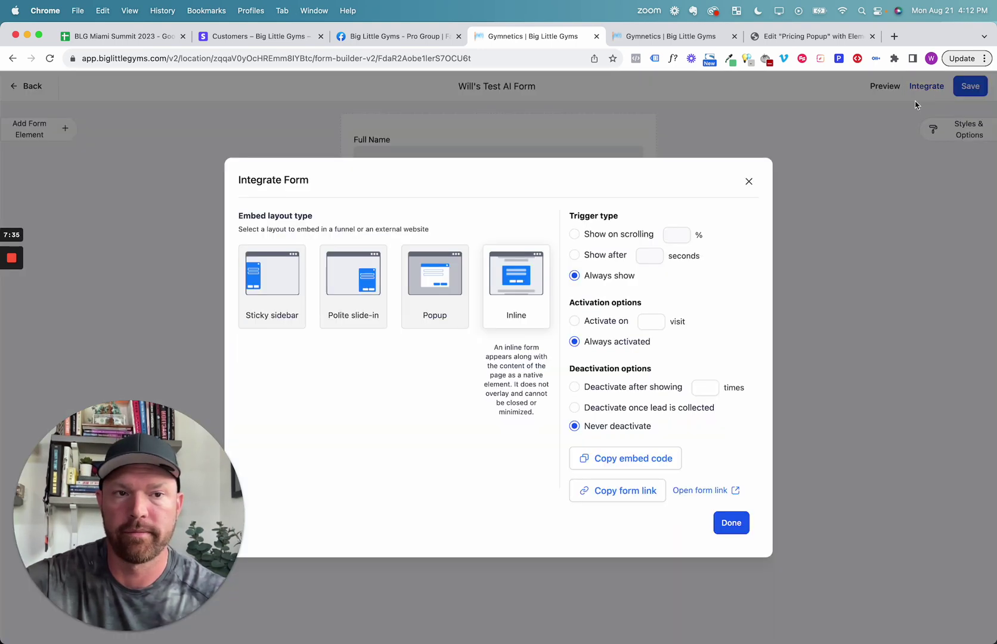
{"action": "left_click", "coordinate": [708, 489]}
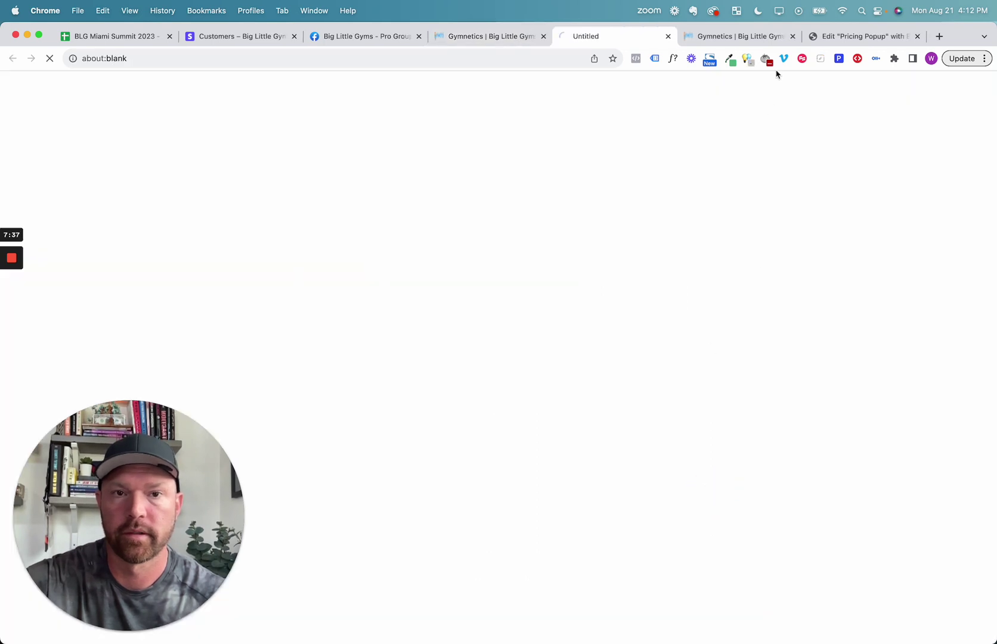
{"action": "left_click", "coordinate": [493, 37]}
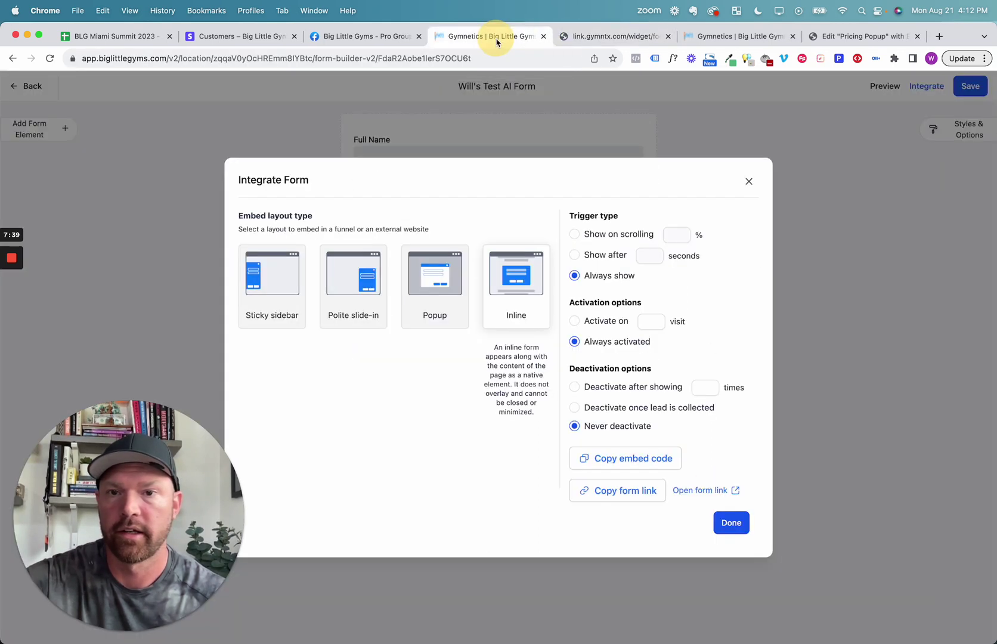
{"action": "left_click", "coordinate": [749, 182]}
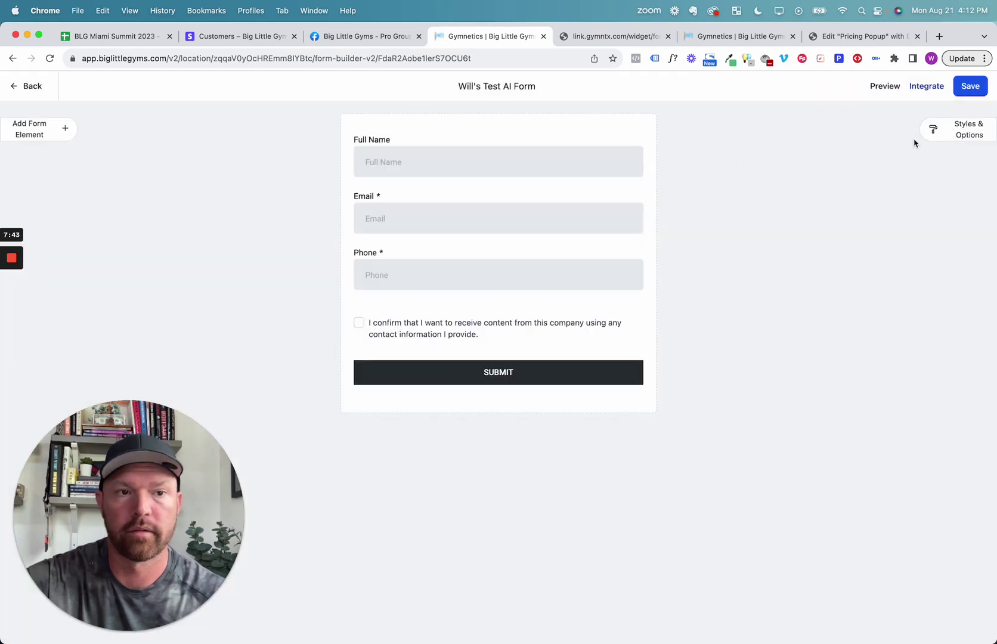
Review the on-submit thank-you message under Styles & Options, then head to Automation workflows
{"action": "left_click", "coordinate": [961, 130]}
{"action": "left_click", "coordinate": [952, 133]}
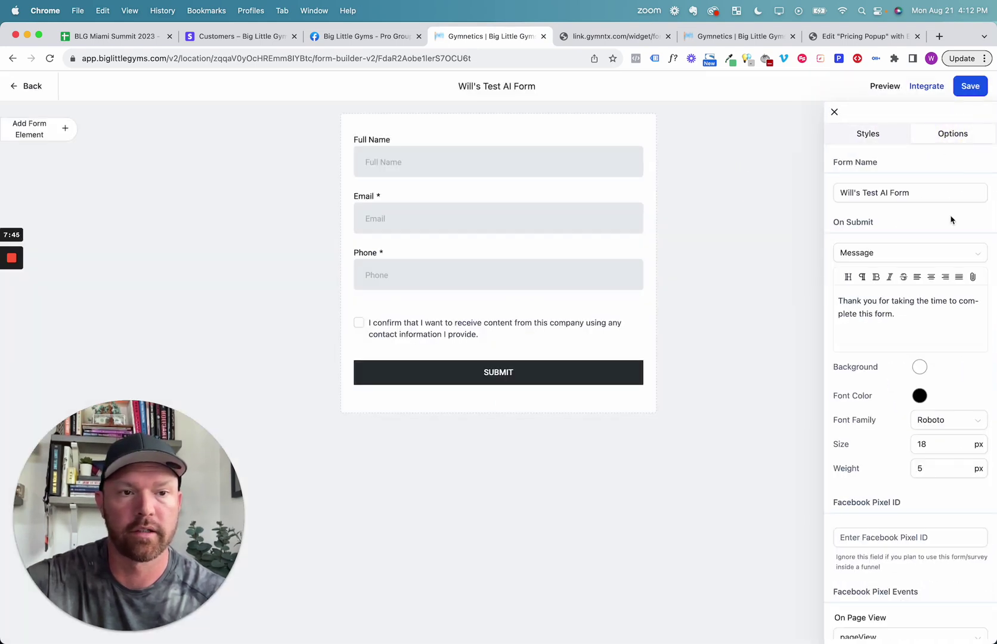
{"action": "scroll", "coordinate": [892, 376], "scroll_direction": "down", "scroll_amount": 2}
{"action": "scroll", "coordinate": [892, 376], "scroll_direction": "down", "scroll_amount": 1}
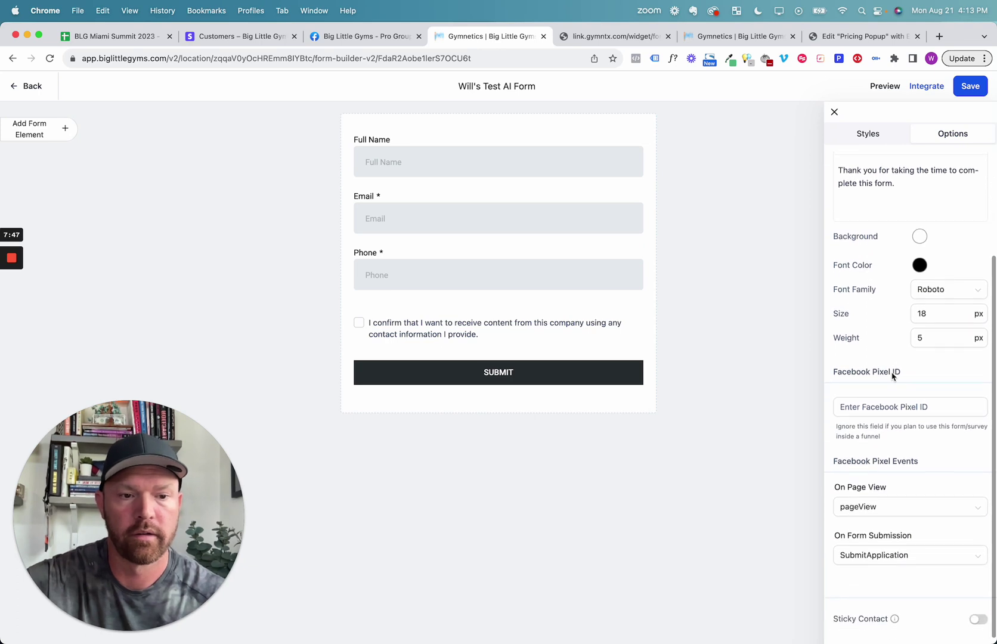
{"action": "scroll", "coordinate": [892, 375], "scroll_direction": "up", "scroll_amount": 3}
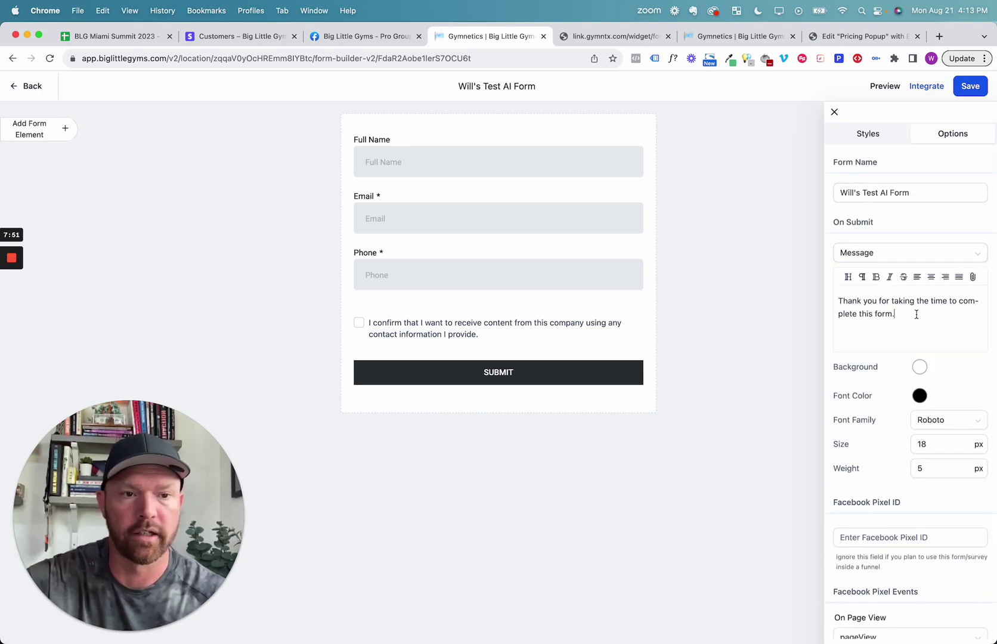
{"action": "left_click_drag", "start_coordinate": [916, 314], "coordinate": [838, 298]}
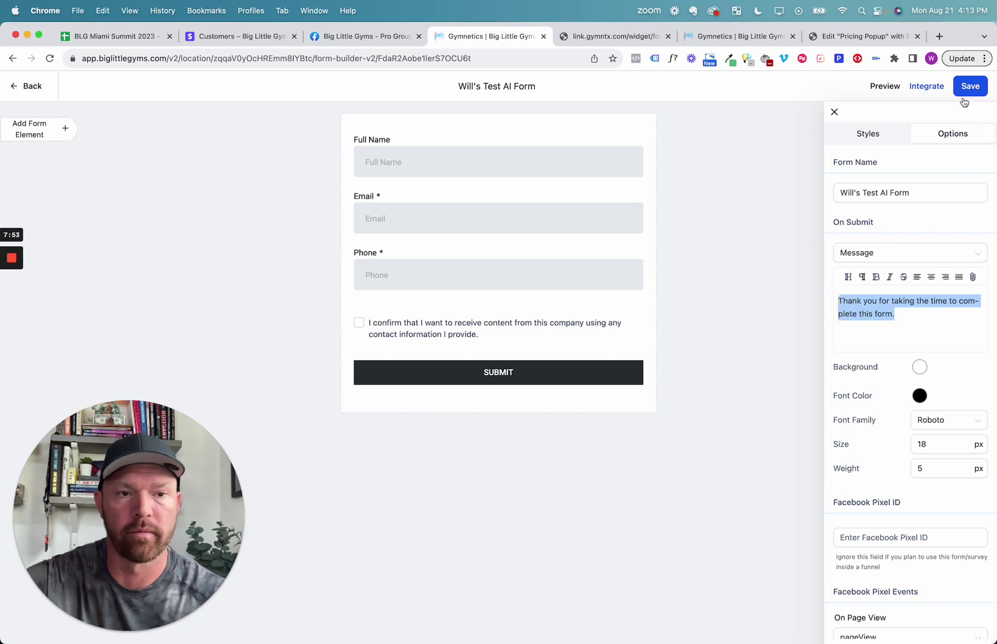
{"action": "left_click", "coordinate": [19, 90]}
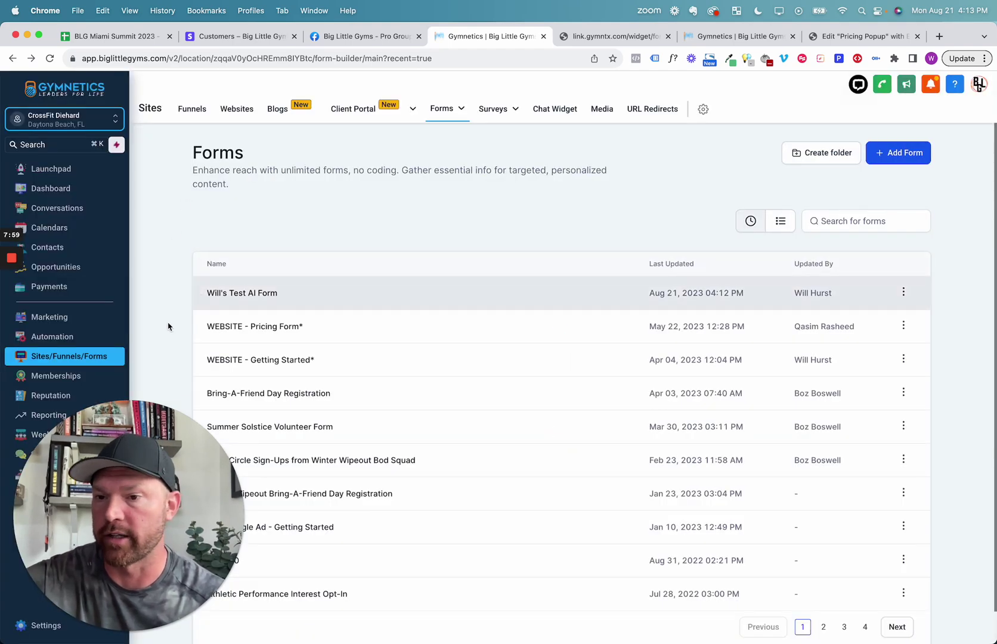
{"action": "left_click", "coordinate": [75, 339]}
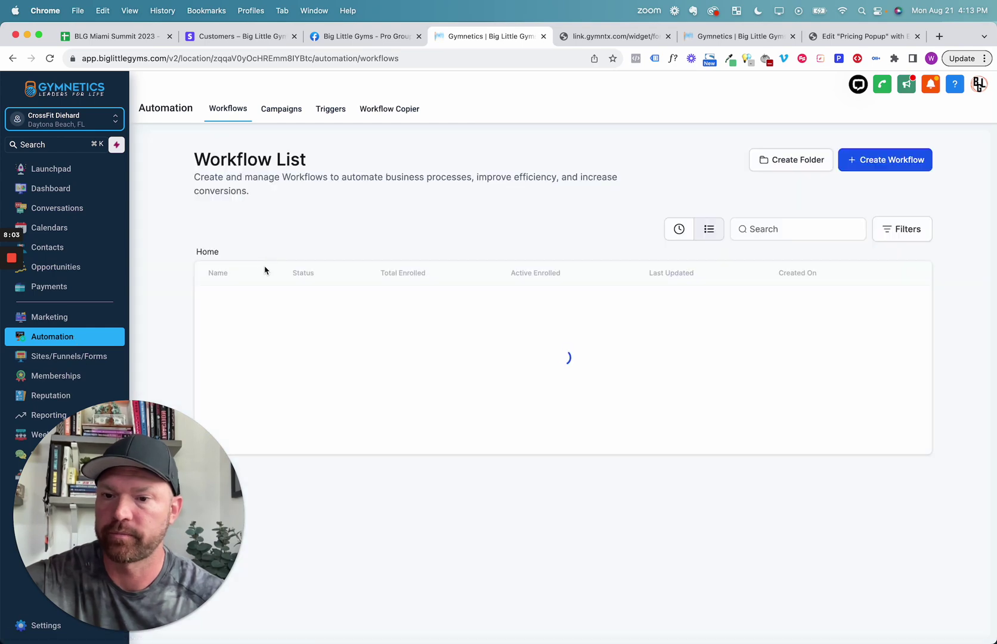
Open WILL'S DUMMY AI GYM APPT BOT from Main Lead Generation Workflows, sorted by Recent, then reload
{"action": "left_click", "coordinate": [324, 318]}
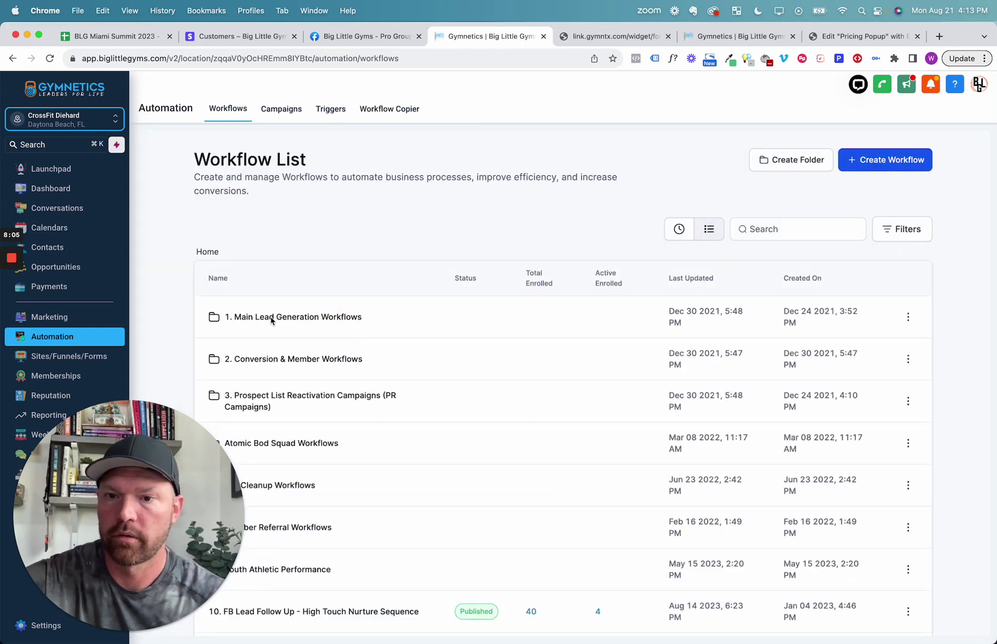
{"action": "left_click", "coordinate": [265, 321]}
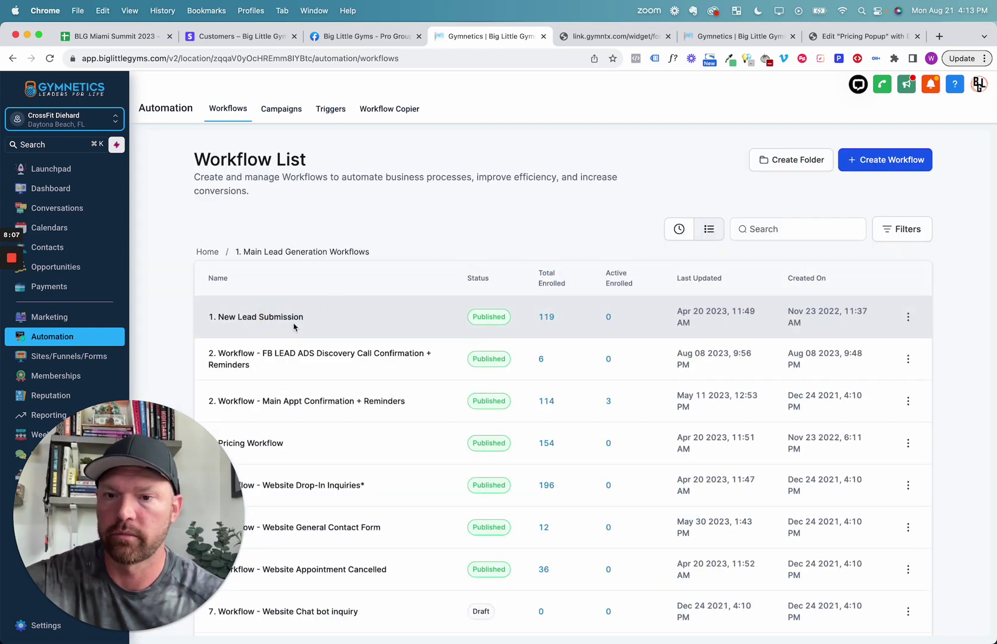
{"action": "left_click", "coordinate": [677, 232]}
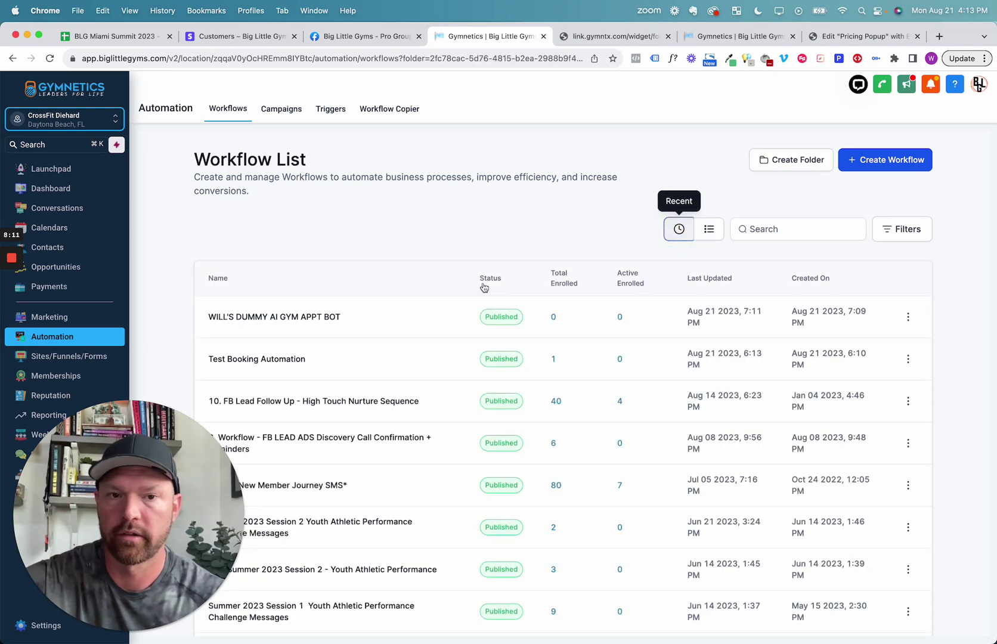
{"action": "left_click", "coordinate": [289, 321]}
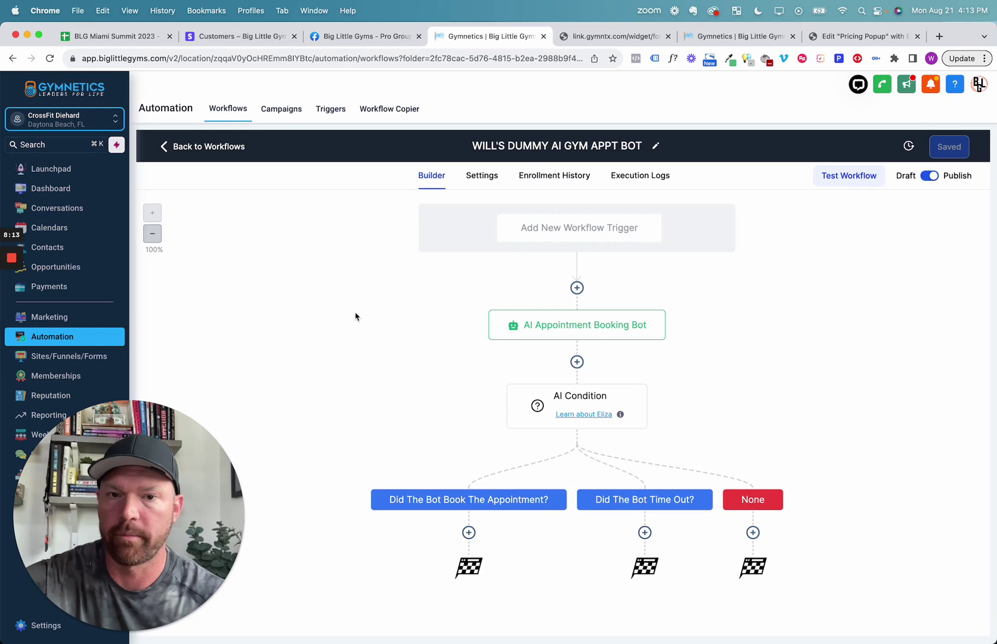
{"action": "left_click", "coordinate": [578, 229]}
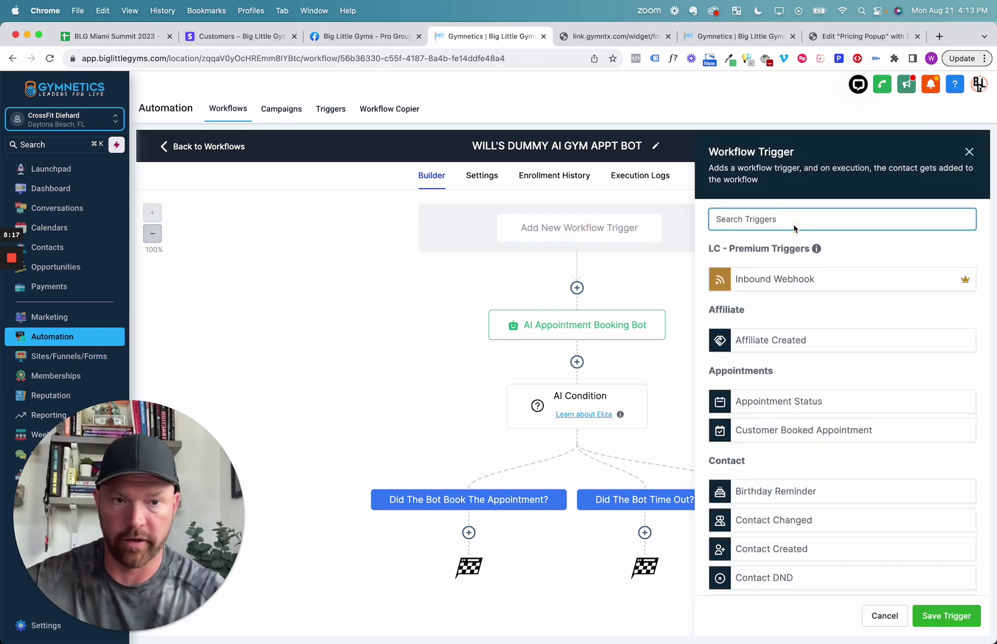
{"action": "key", "text": "super+r"}
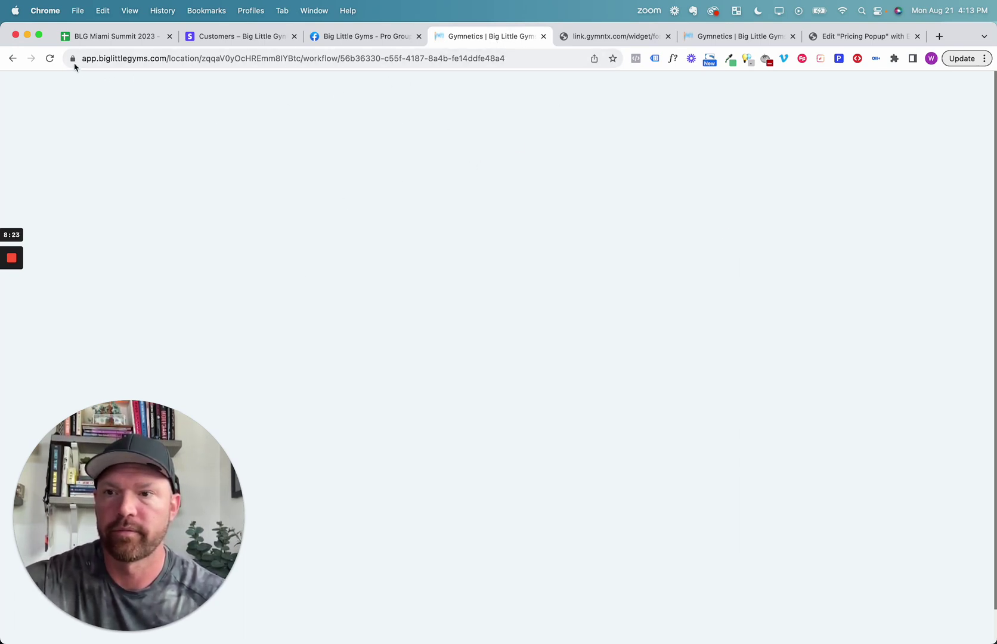
Reload, return to the Recent-sorted workflows list and bring up the Workflow Trigger picker
{"action": "left_click", "coordinate": [50, 57]}
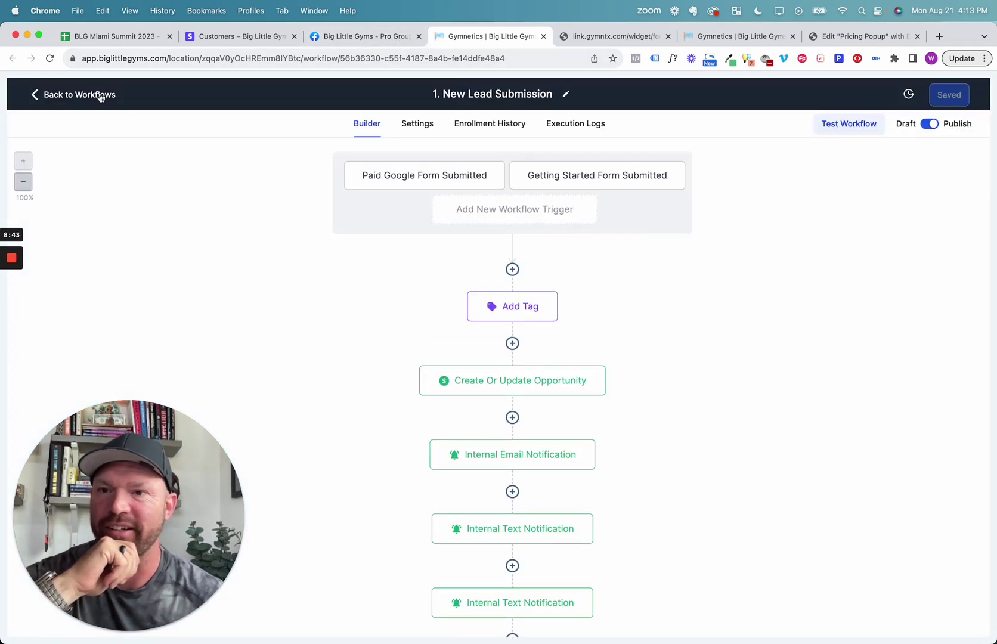
{"action": "left_click", "coordinate": [100, 95]}
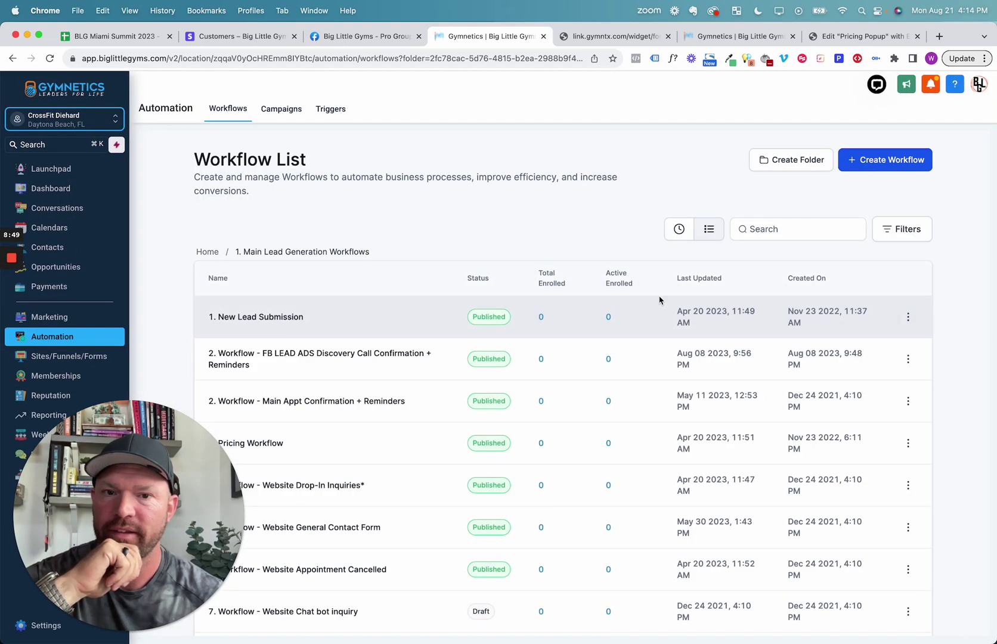
{"action": "left_click", "coordinate": [678, 232]}
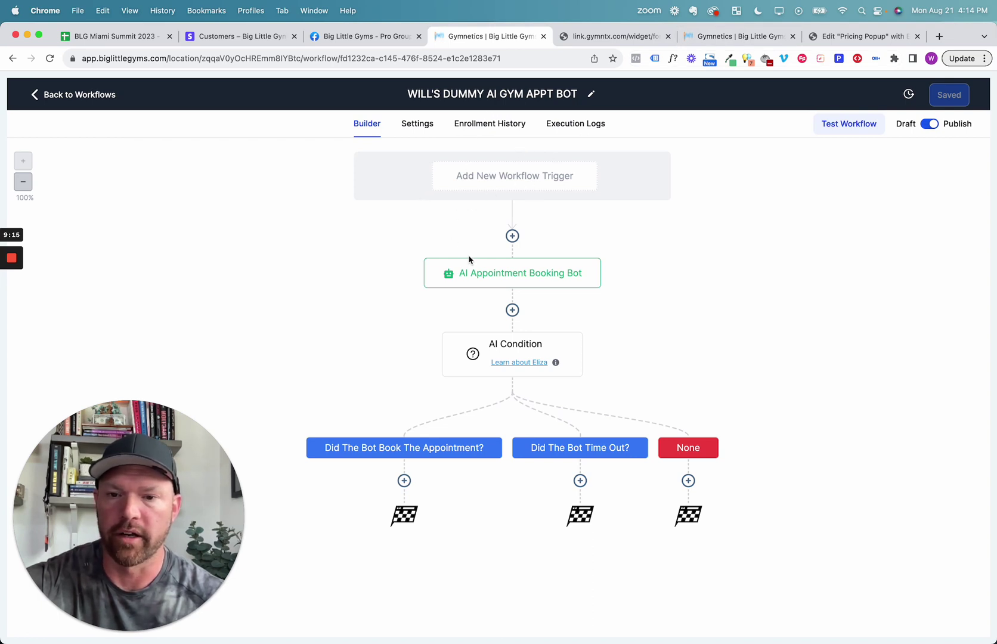
{"action": "left_click", "coordinate": [504, 176]}
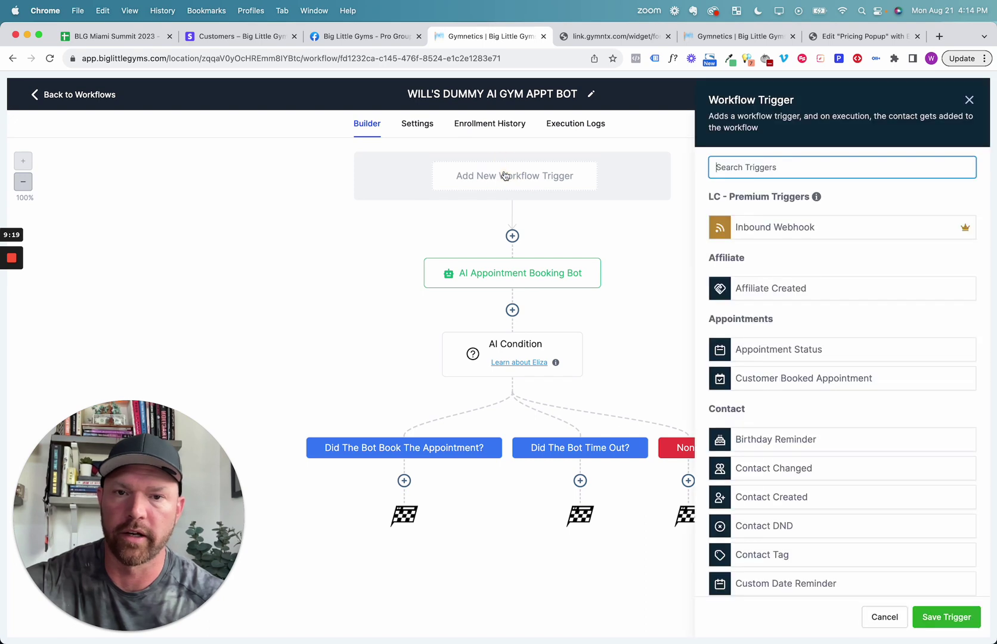
Add a Form Submitted trigger filtered to Will's Test AI Form
{"action": "left_click", "coordinate": [785, 170]}
{"action": "type", "text": "form"}
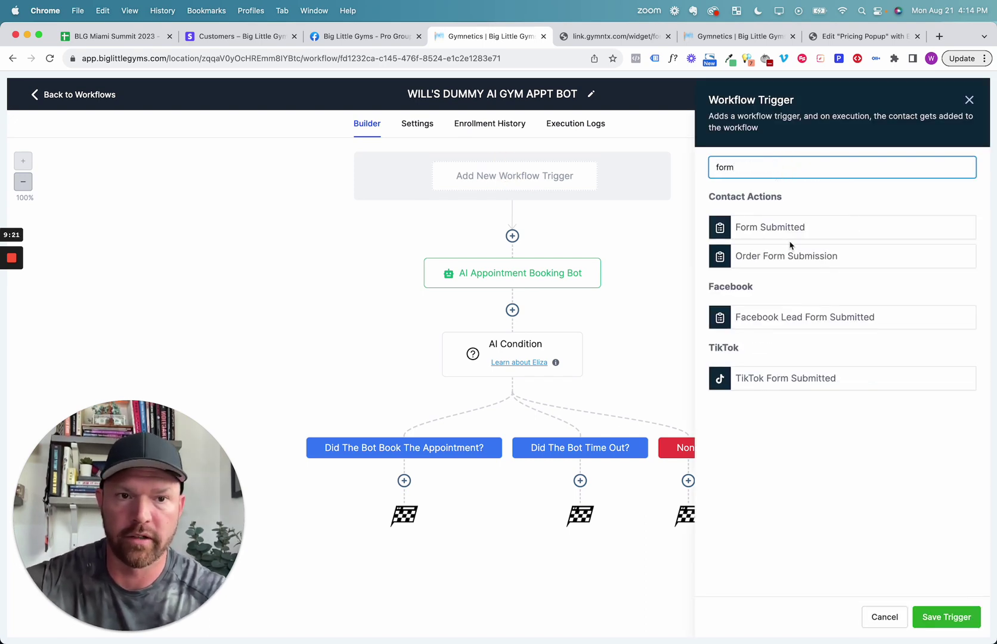
{"action": "left_click", "coordinate": [787, 232]}
{"action": "left_click", "coordinate": [528, 278]}
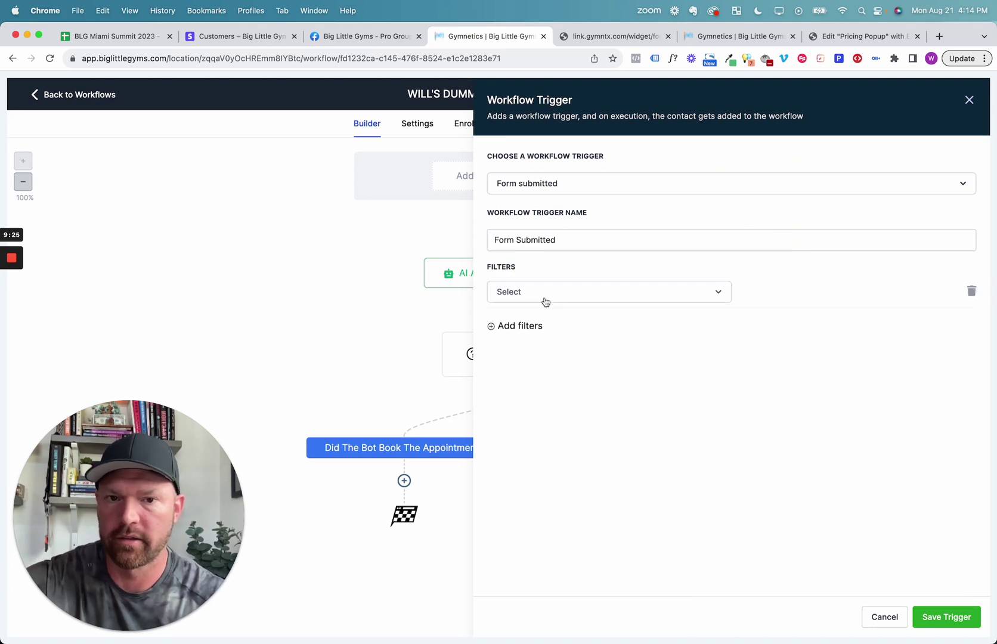
{"action": "left_click", "coordinate": [545, 297]}
{"action": "left_click", "coordinate": [542, 372]}
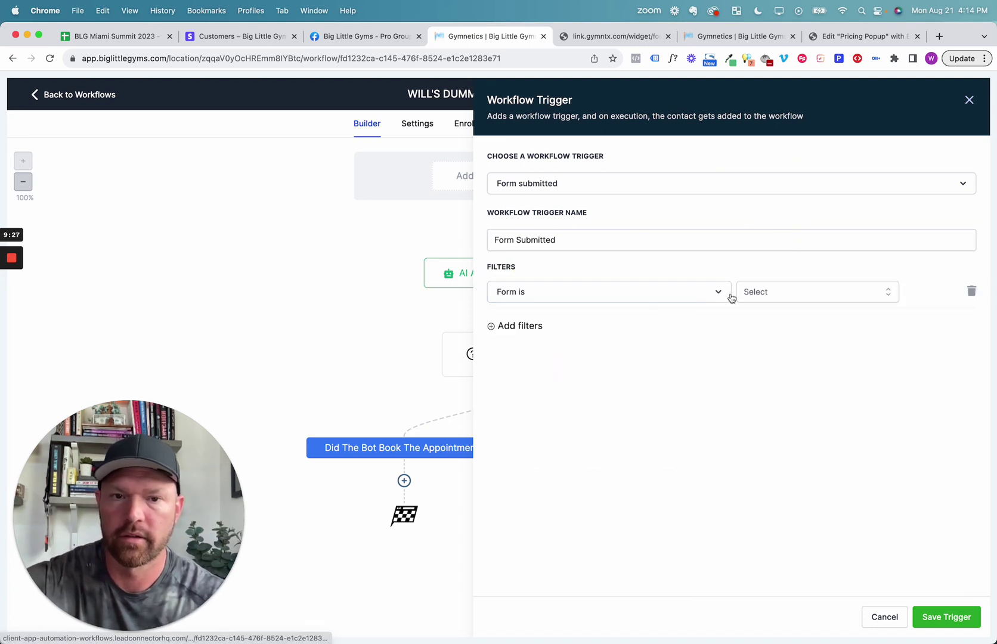
{"action": "left_click", "coordinate": [760, 292]}
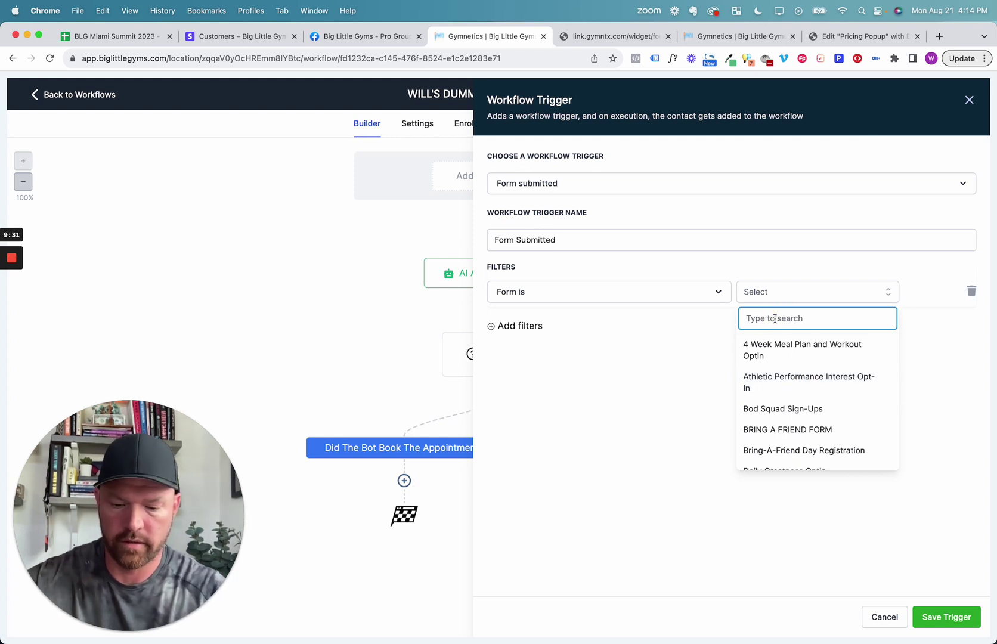
{"action": "type", "text": "wil"}
{"action": "left_click", "coordinate": [796, 348]}
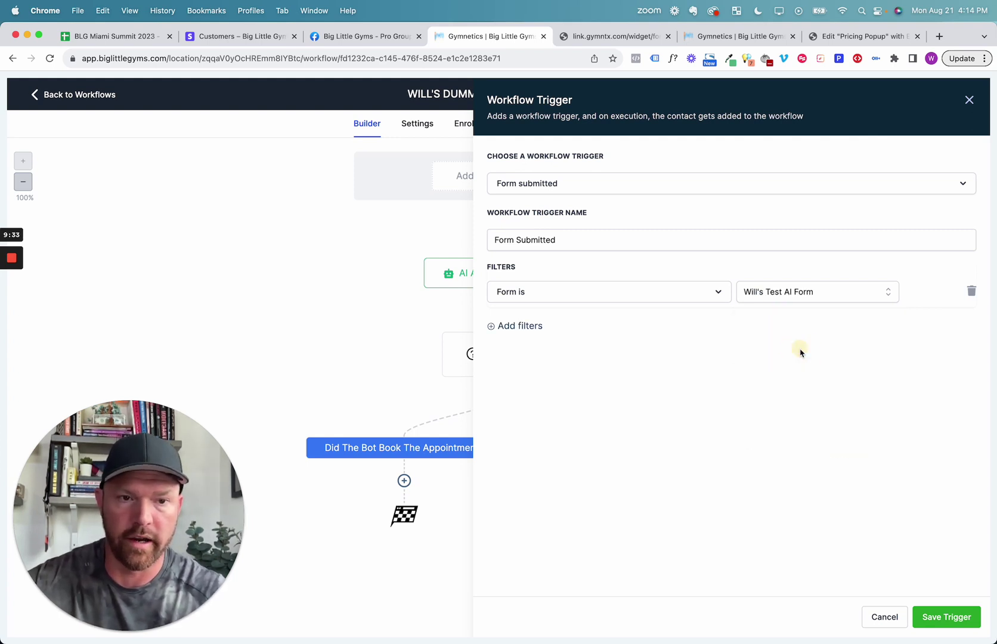
{"action": "left_click", "coordinate": [927, 614]}
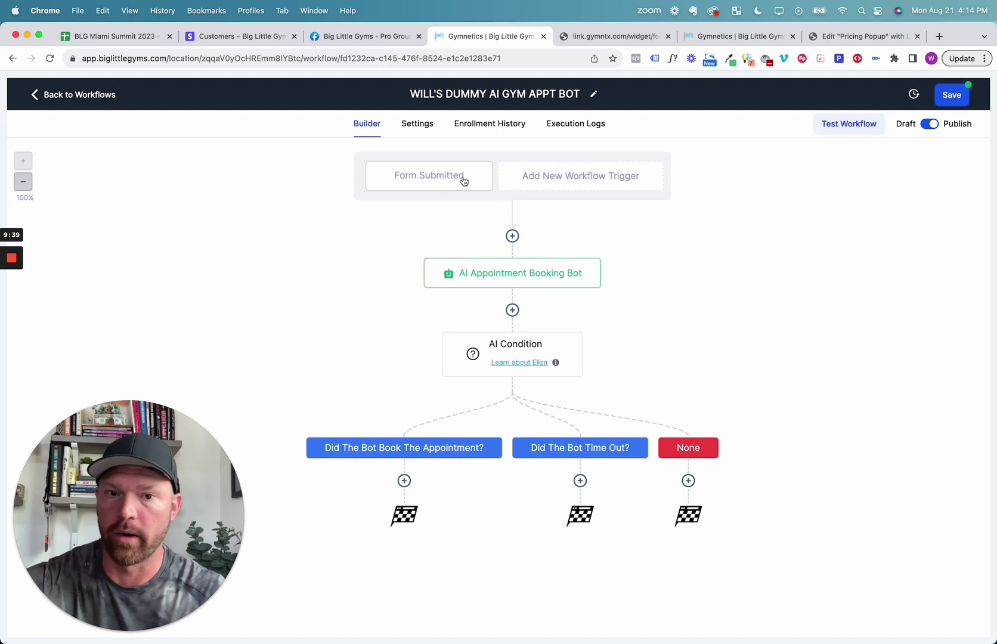
Review the AI Appointment Booking Bot's first message, then save the bot step and workflow
{"action": "left_click", "coordinate": [520, 275]}
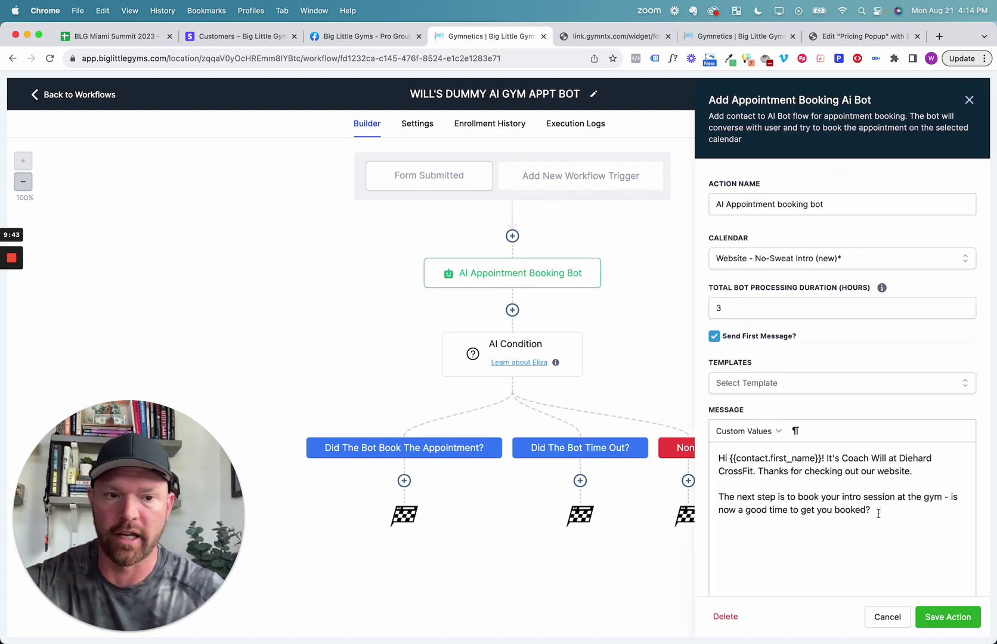
{"action": "left_click_drag", "start_coordinate": [878, 513], "coordinate": [718, 456]}
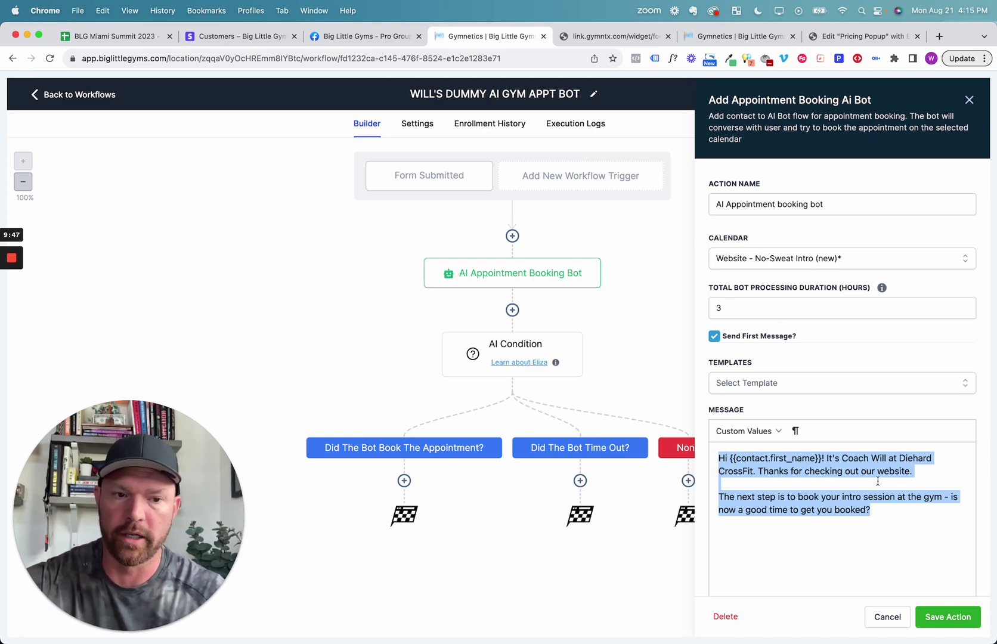
{"action": "left_click", "coordinate": [930, 617]}
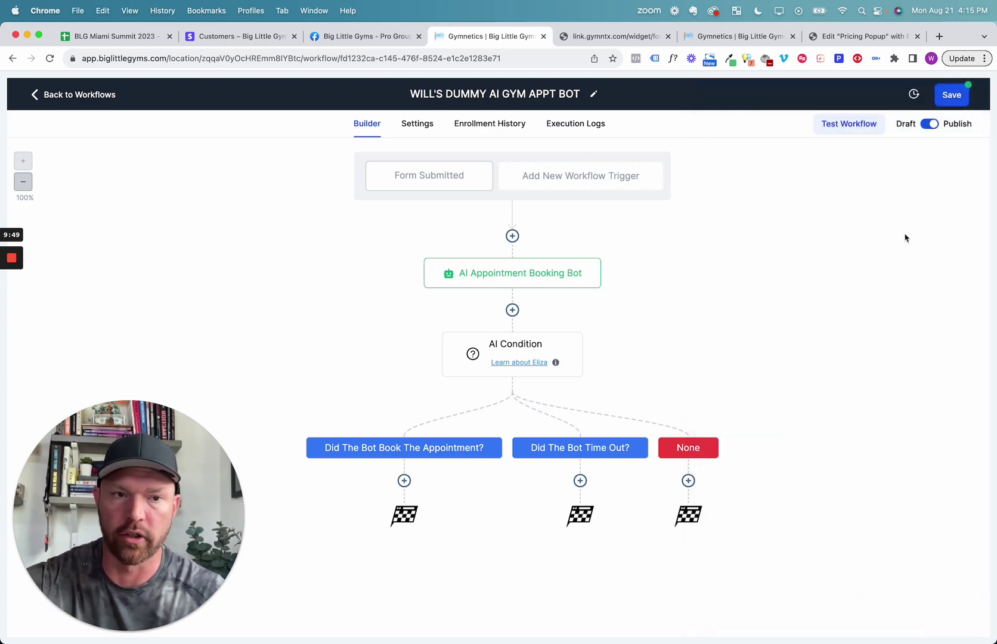
{"action": "left_click", "coordinate": [945, 96]}
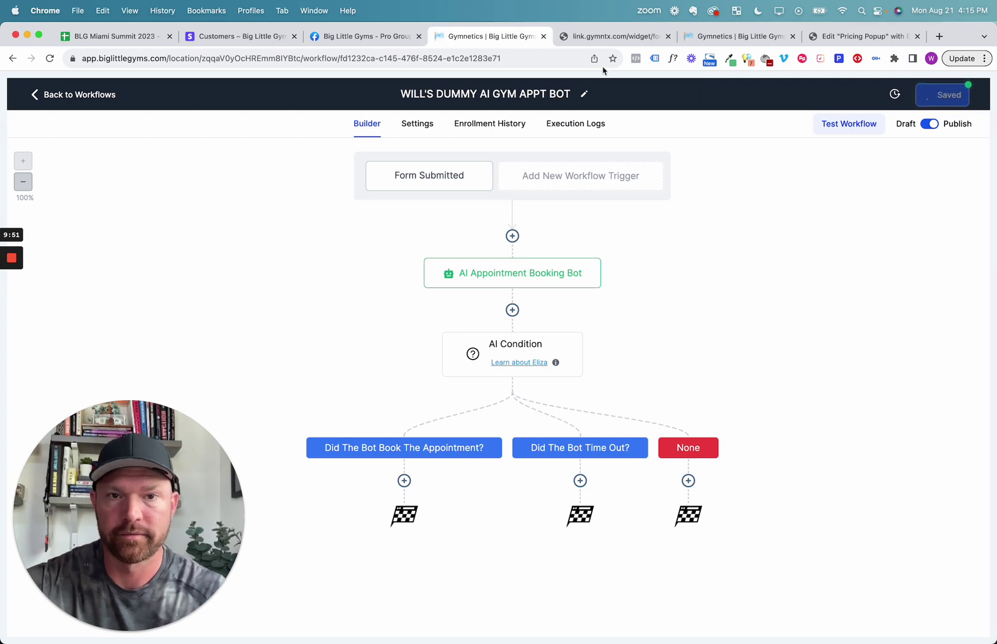
Fill the link.gymntx.com form with saved test contact details, tick consent, and submit
{"action": "left_click", "coordinate": [601, 37]}
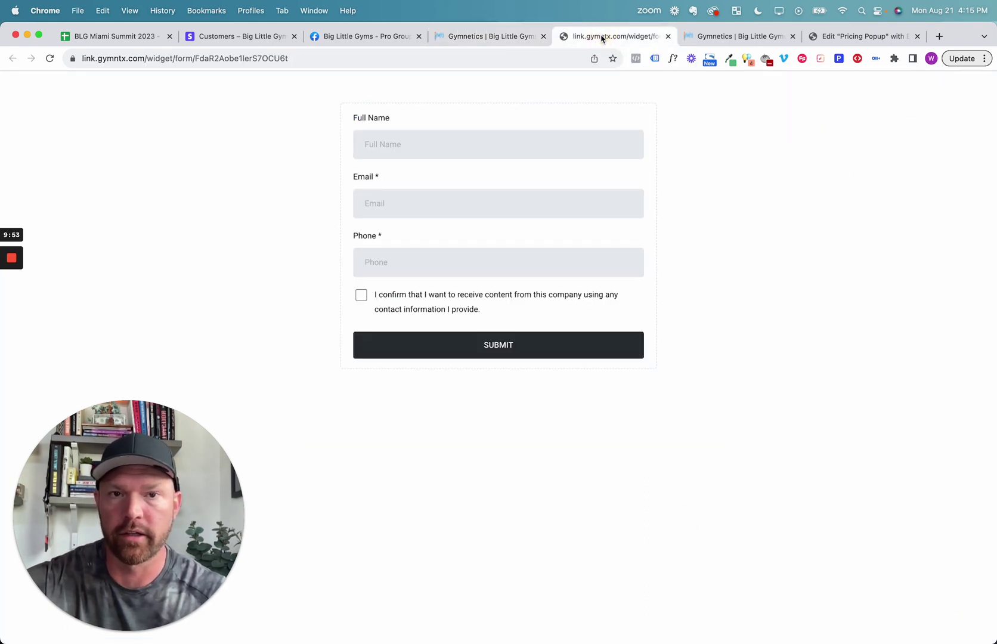
{"action": "left_click", "coordinate": [480, 145]}
{"action": "left_click", "coordinate": [460, 190]}
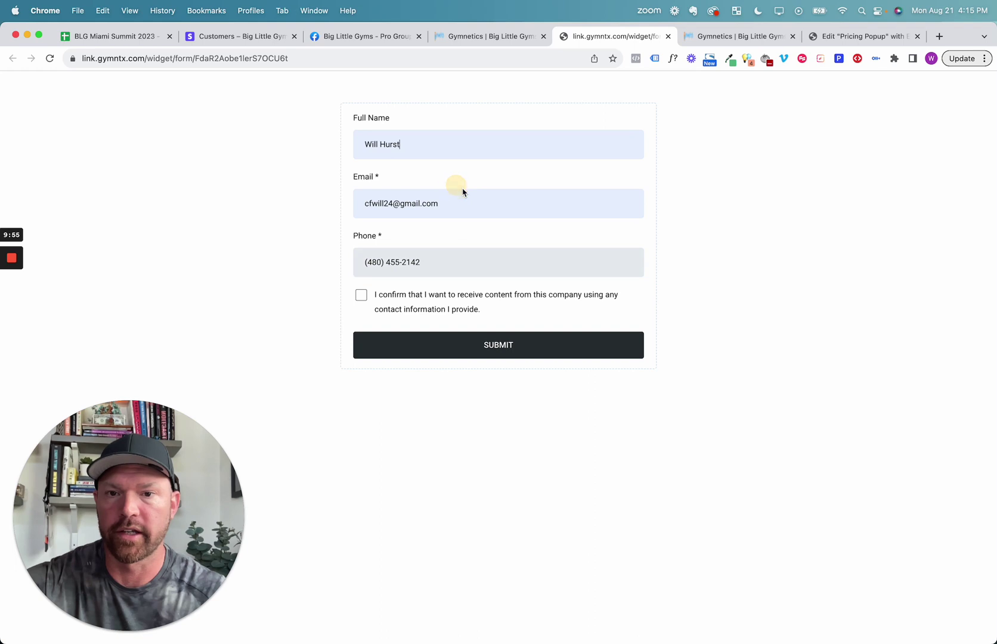
{"action": "left_click", "coordinate": [361, 295]}
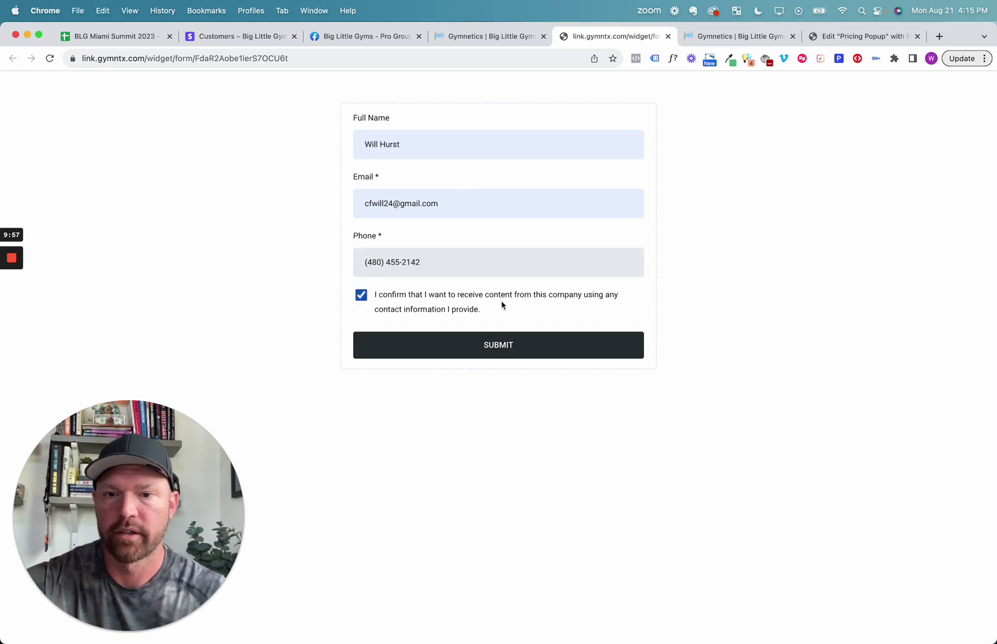
{"action": "left_click", "coordinate": [491, 354]}
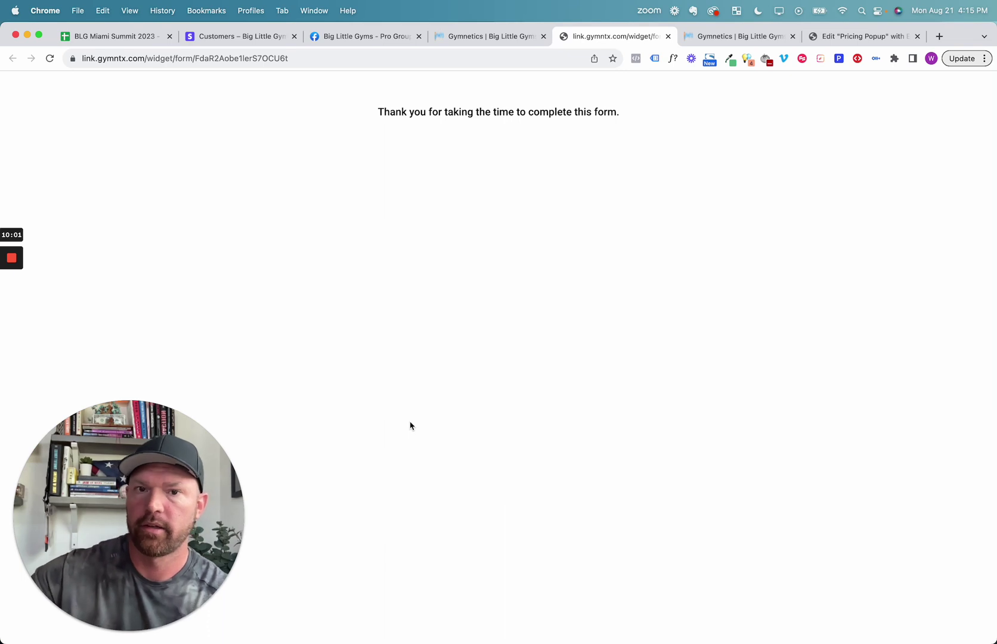
Go to Conversations, show All conversations, and open the test lead's thread
{"action": "left_click", "coordinate": [515, 47]}
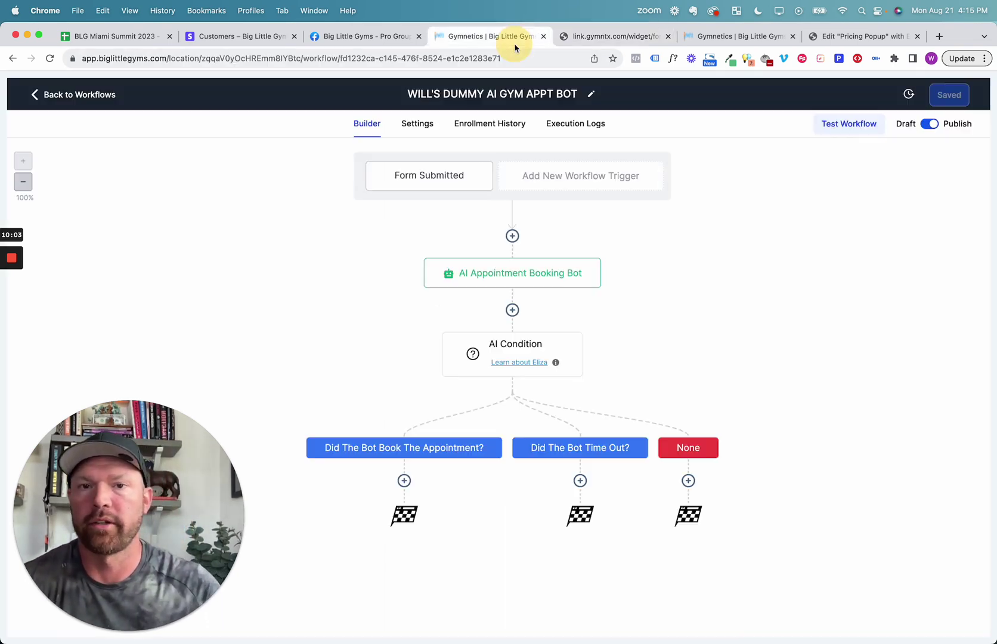
{"action": "left_click", "coordinate": [99, 94]}
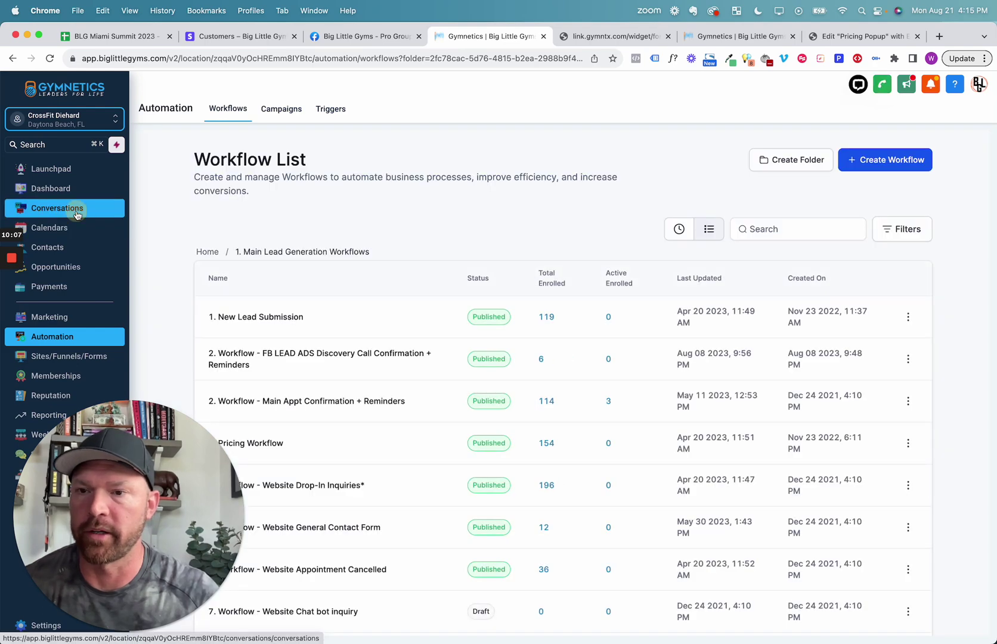
{"action": "left_click", "coordinate": [76, 213]}
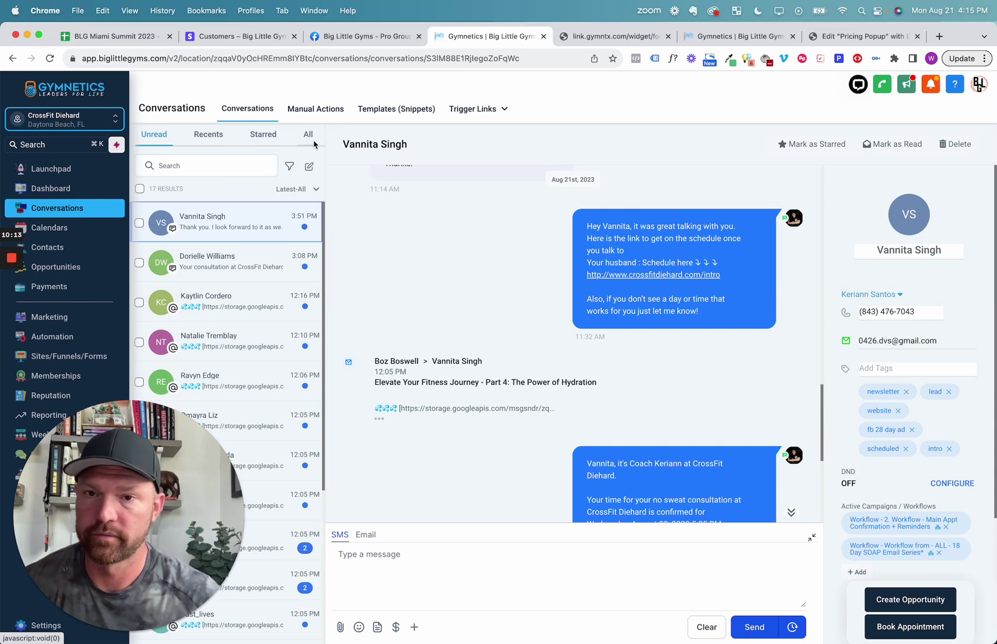
{"action": "left_click", "coordinate": [308, 135]}
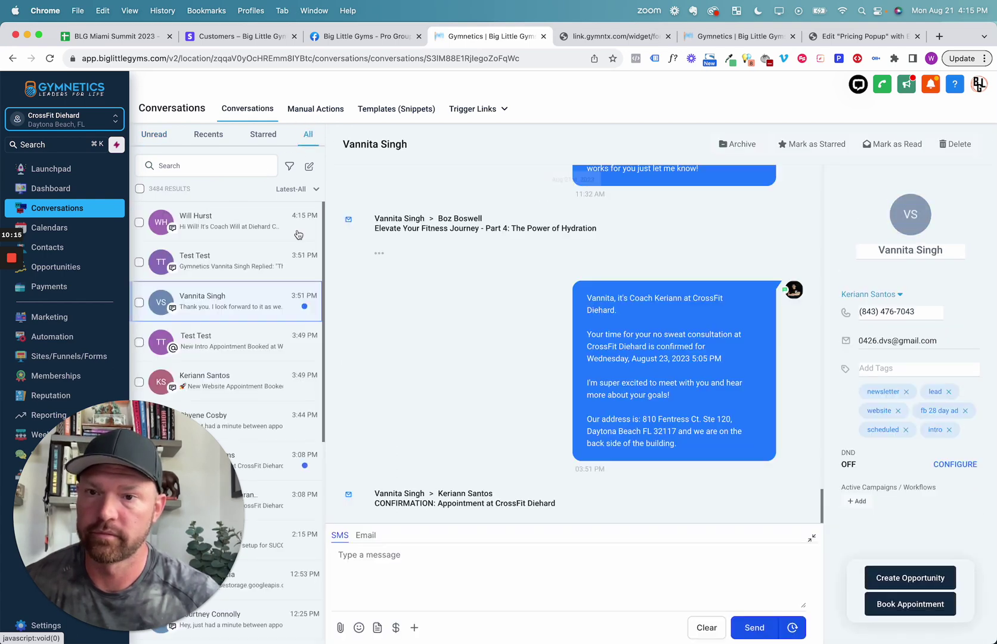
{"action": "left_click", "coordinate": [253, 226]}
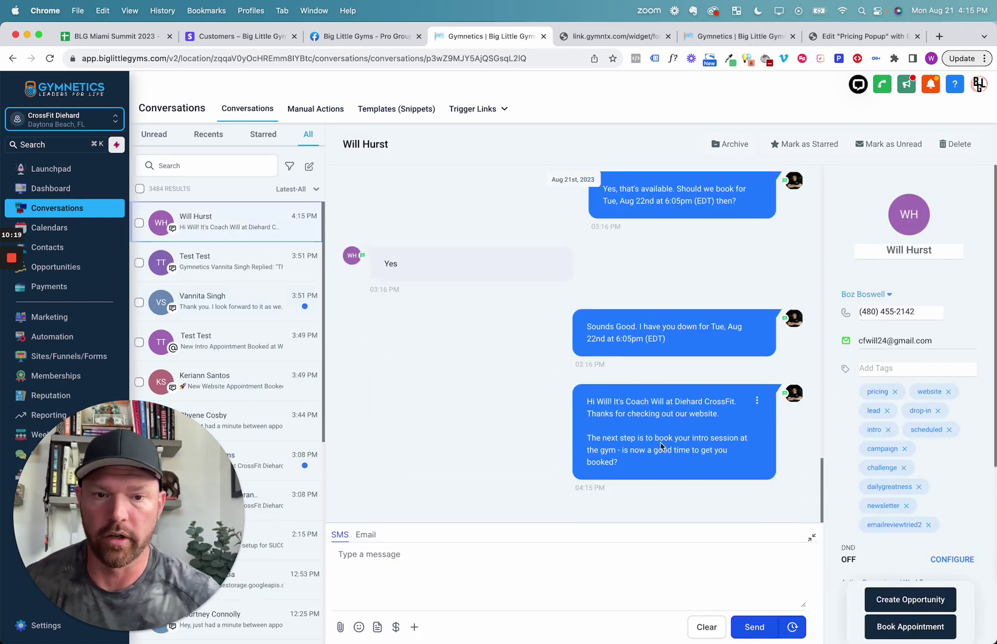
Follow the thread as the bot offers Wednesday slots and the lead picks 10:15am
{"action": "left_click_drag", "start_coordinate": [651, 464], "coordinate": [589, 404]}
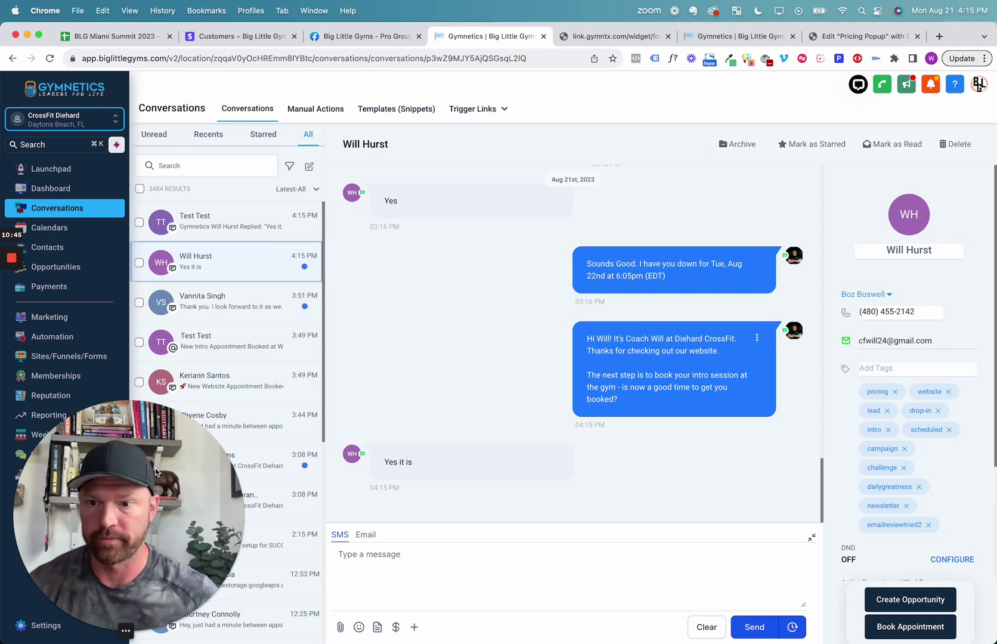
{"action": "left_click_drag", "start_coordinate": [131, 468], "coordinate": [189, 484]}
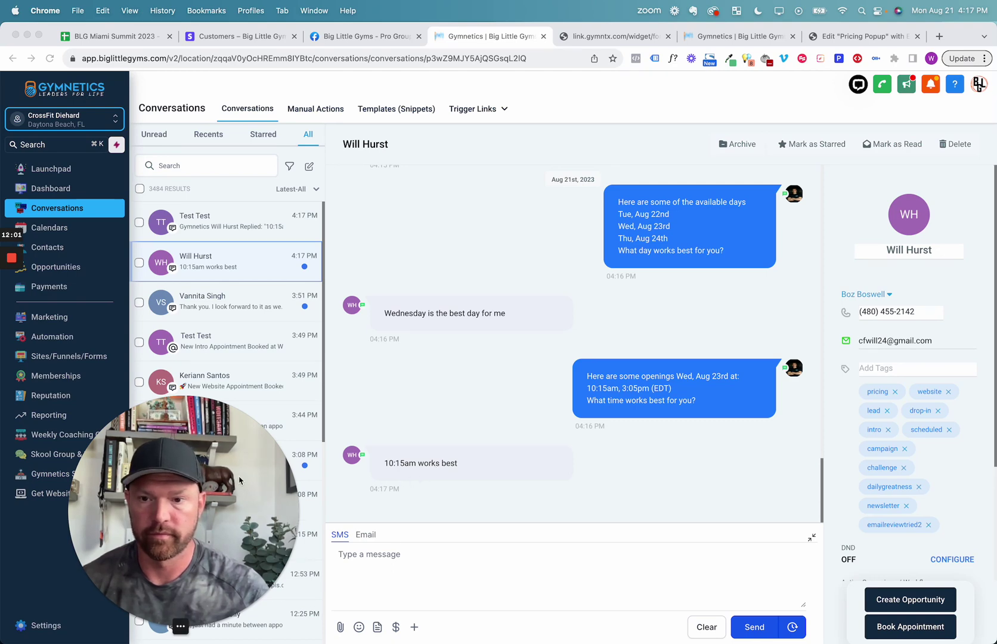
{"action": "left_click_drag", "start_coordinate": [244, 482], "coordinate": [136, 492]}
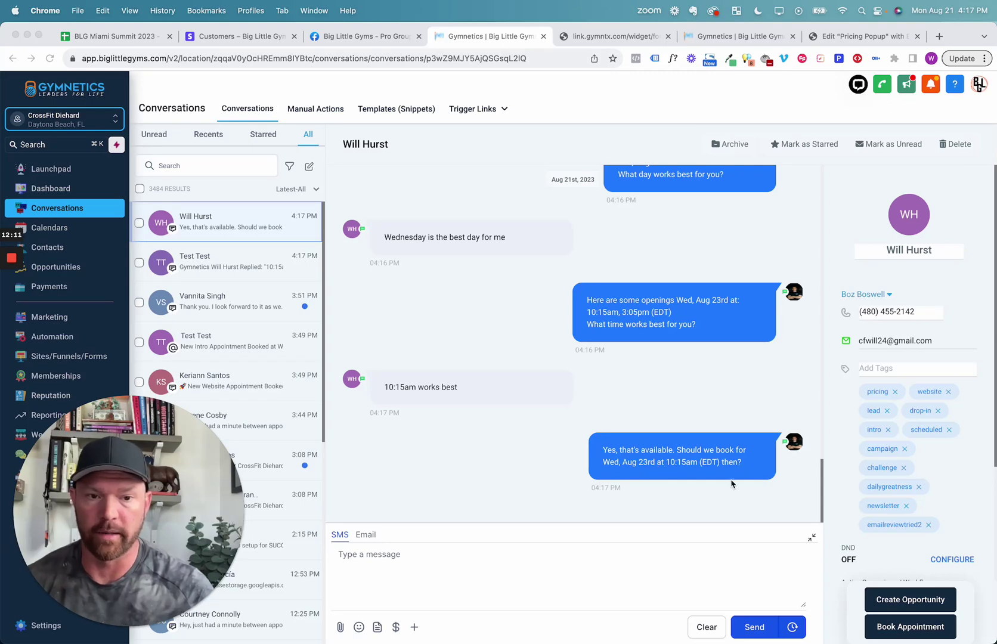
Type and erase 'Hey' in the reply box while the bot confirms Wed, Aug 23rd 10:15am
{"action": "left_click", "coordinate": [617, 551]}
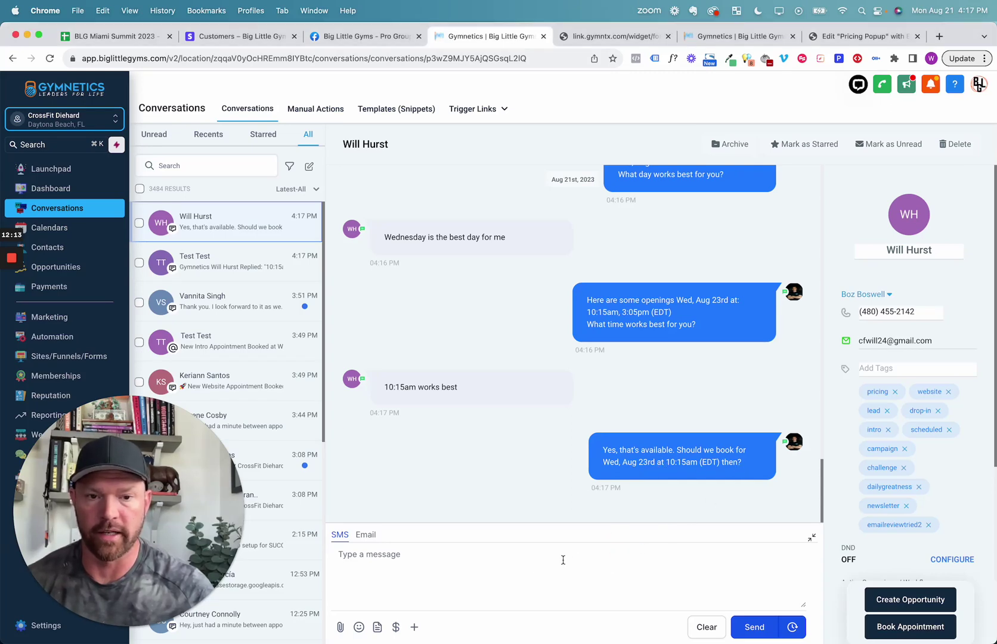
{"action": "left_click", "coordinate": [477, 559]}
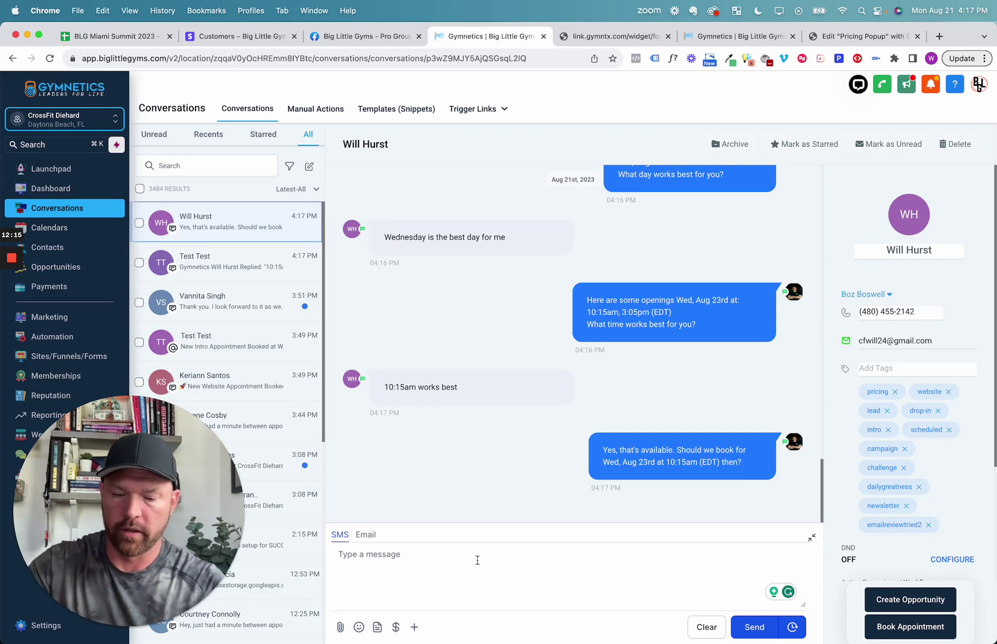
{"action": "type", "text": "Hey"}
{"action": "key", "text": "BackSpace"}
{"action": "key", "text": "BackSpace"}
{"action": "key", "text": "BackSpace"}
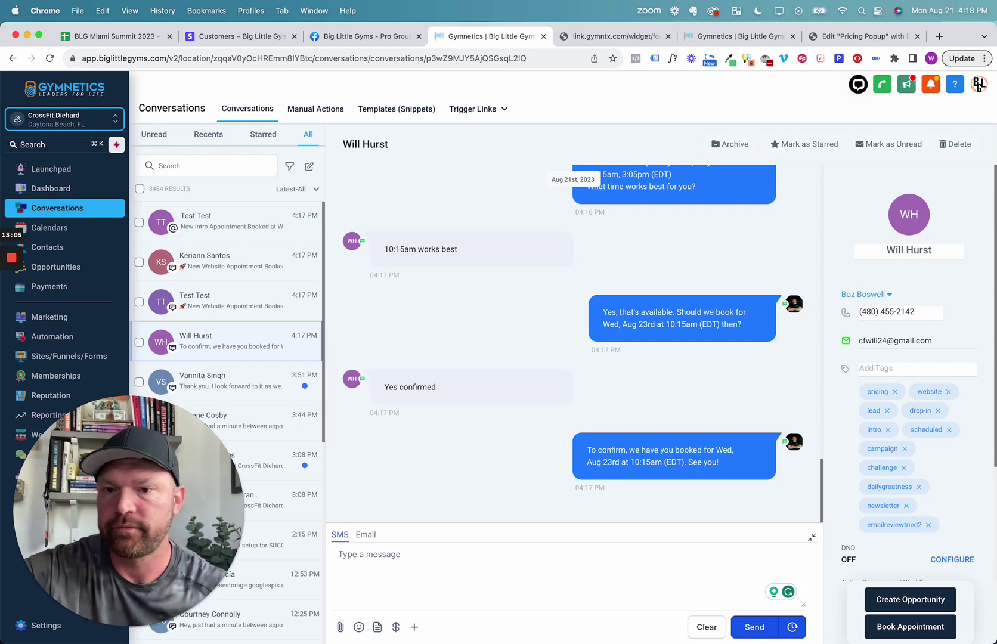
{"action": "left_click", "coordinate": [68, 229]}
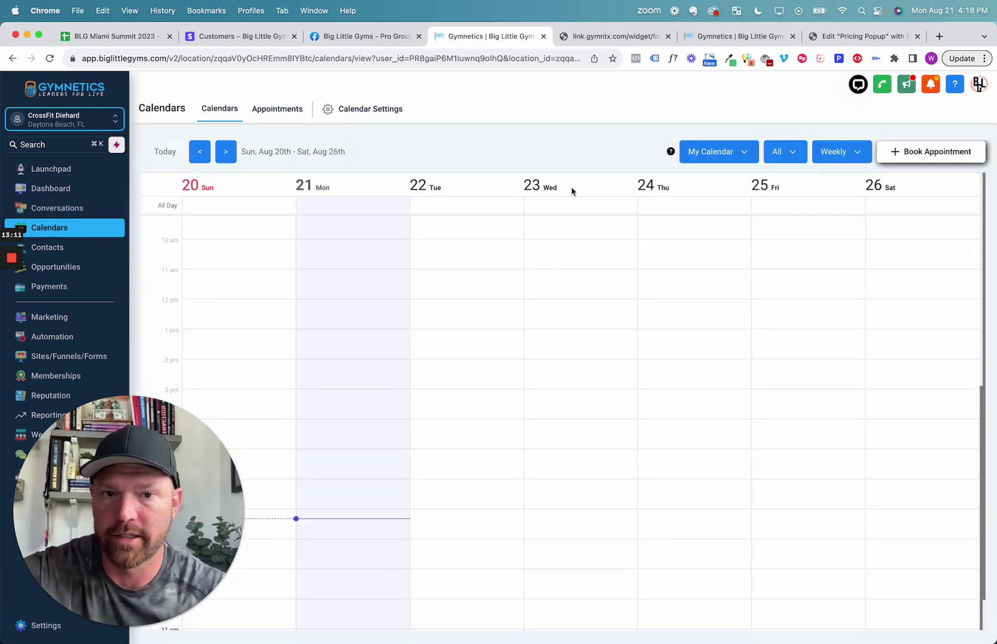
Show the Website - No-Sweat Intro (new)* calendar and review the Wed 10:15–10:45 AM booking
{"action": "left_click", "coordinate": [746, 151]}
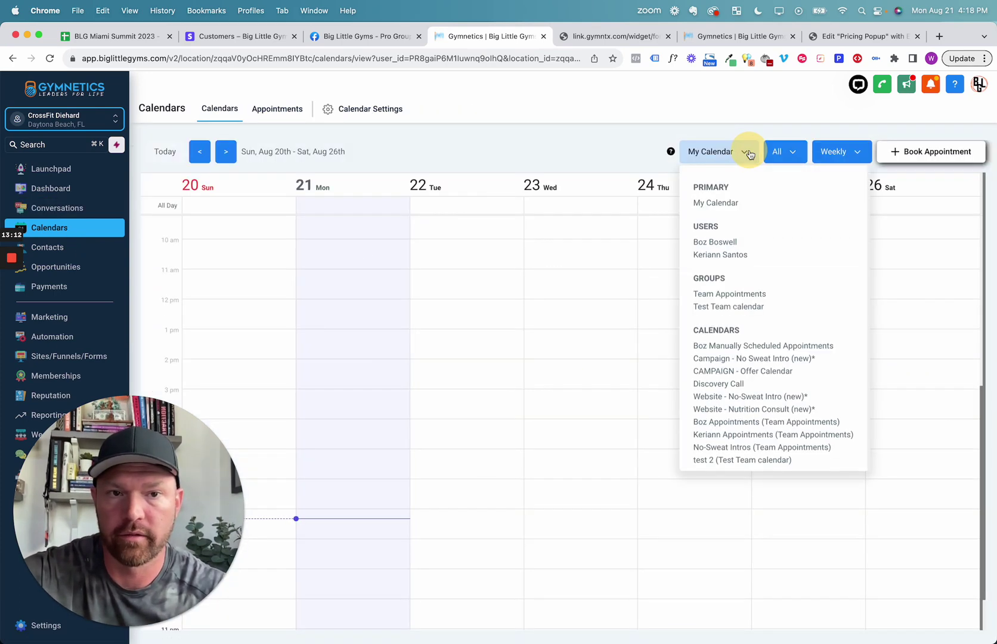
{"action": "left_click", "coordinate": [760, 396]}
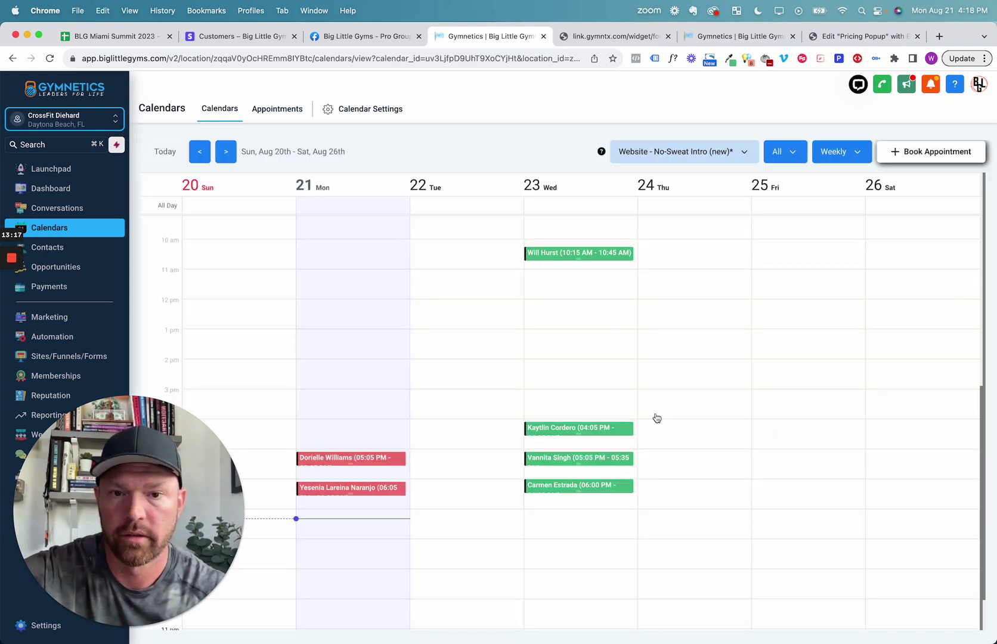
{"action": "left_click", "coordinate": [567, 253]}
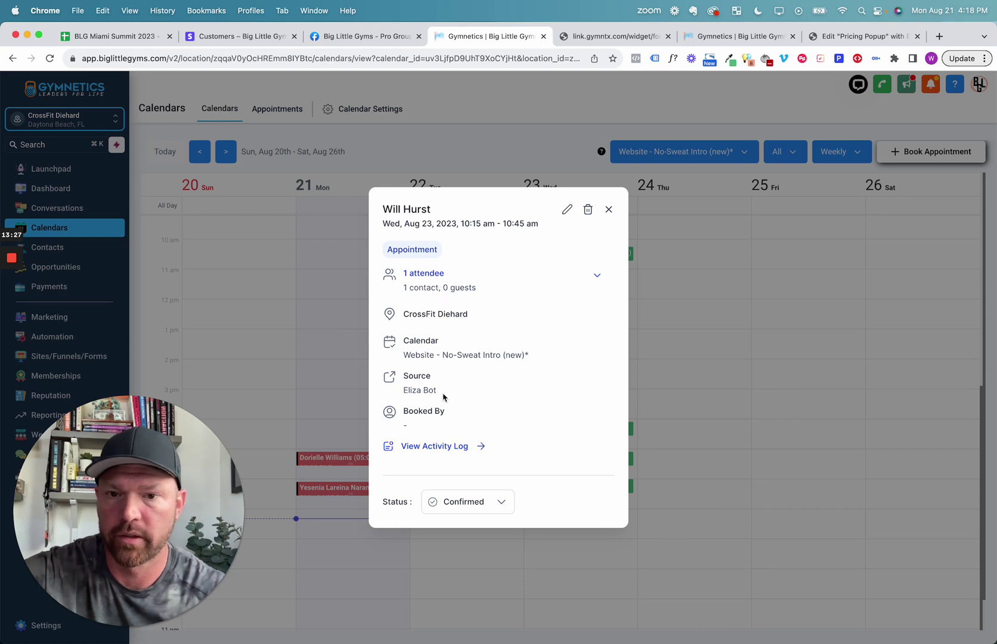
{"action": "left_click_drag", "start_coordinate": [436, 390], "coordinate": [390, 368]}
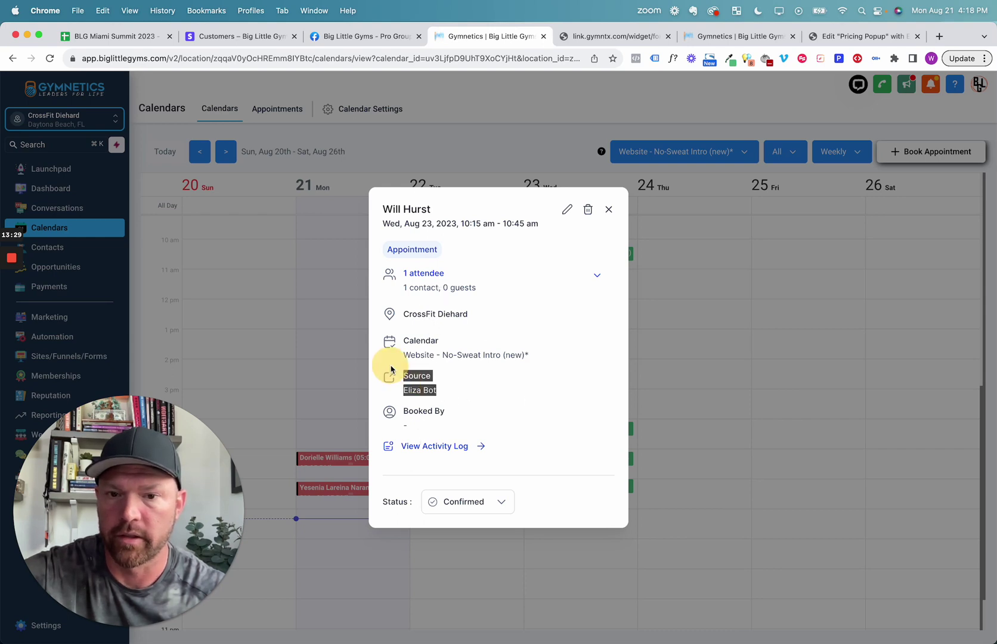
{"action": "left_click", "coordinate": [492, 397]}
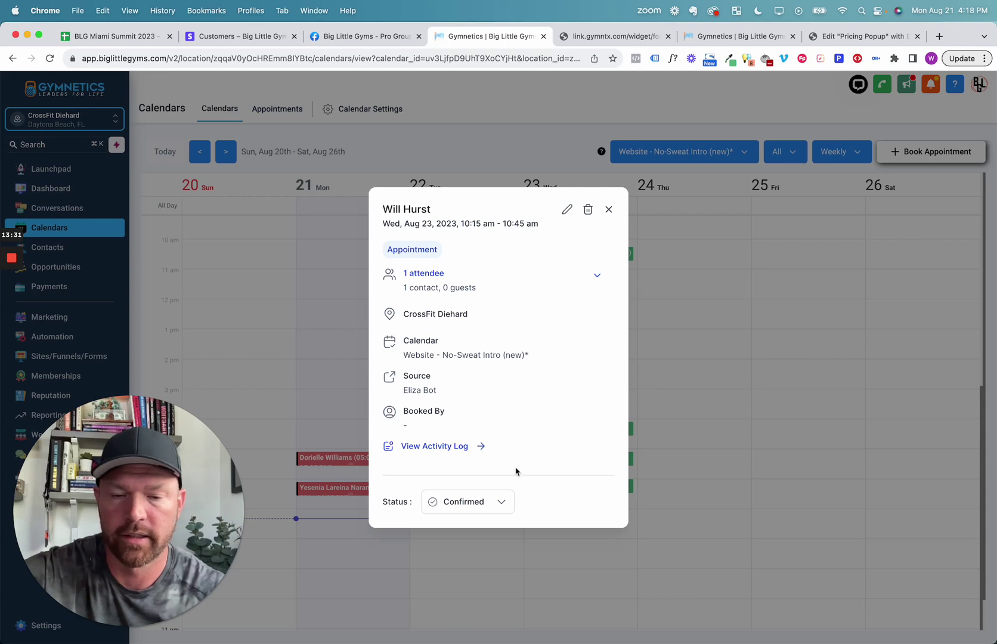
{"action": "left_click", "coordinate": [609, 210]}
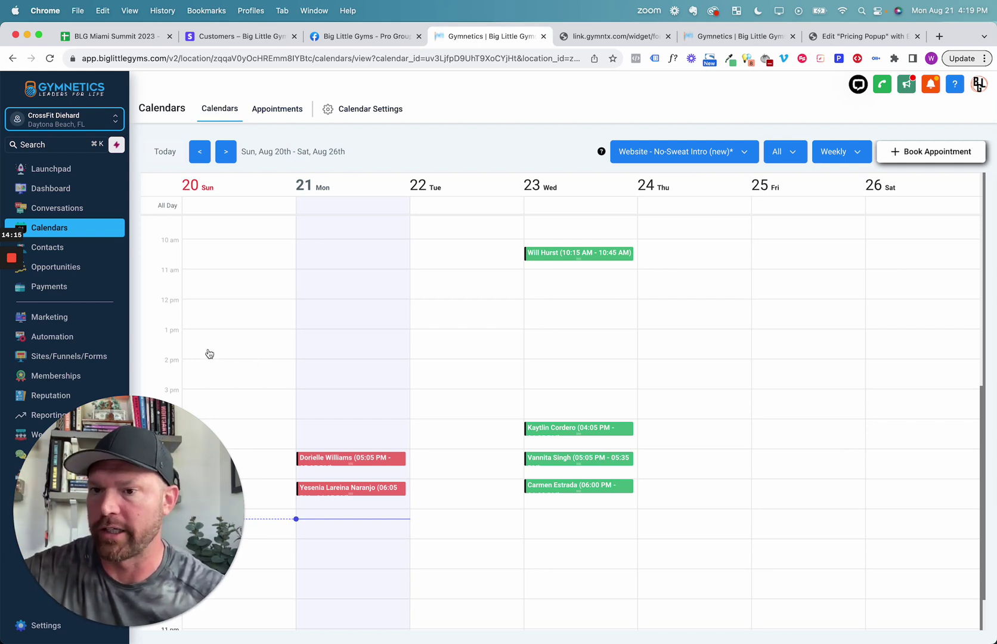
Open the most recently updated workflow, WILL'S DUMMY AI GYM APPT BOT, from Automation
{"action": "left_click", "coordinate": [70, 338]}
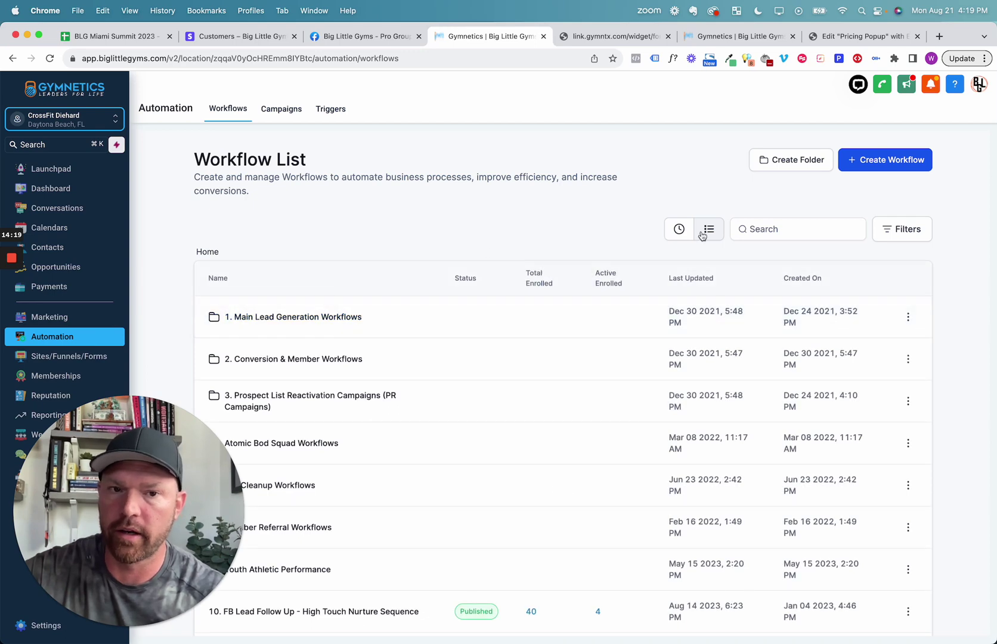
{"action": "left_click", "coordinate": [678, 229]}
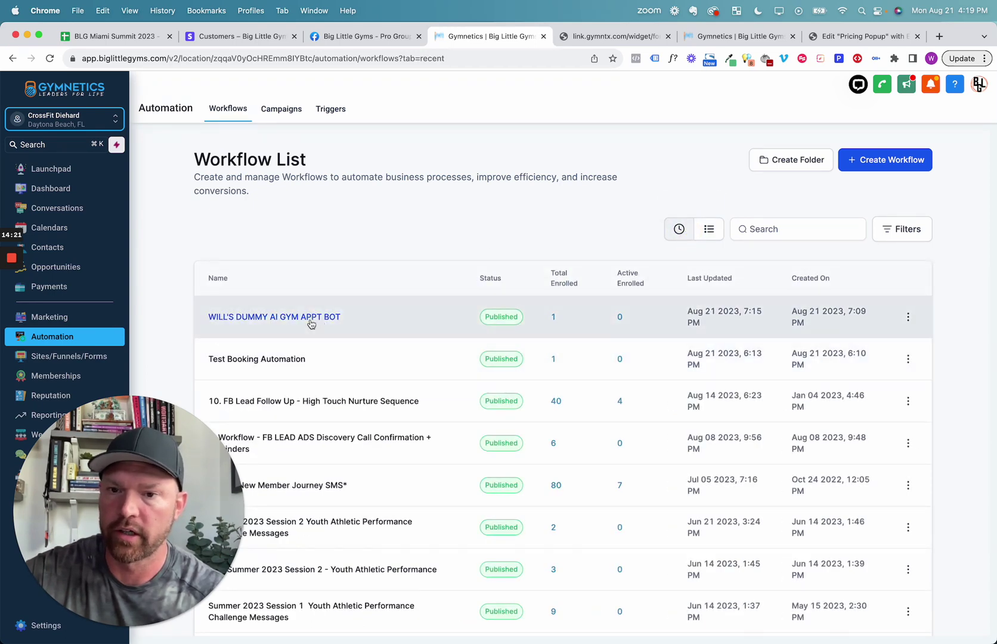
{"action": "left_click", "coordinate": [311, 323]}
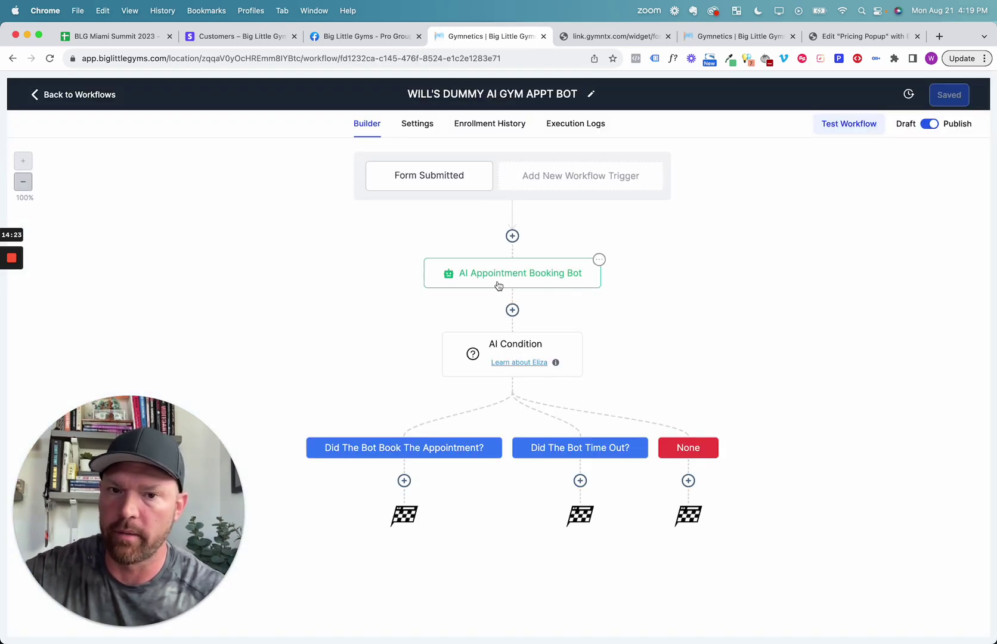